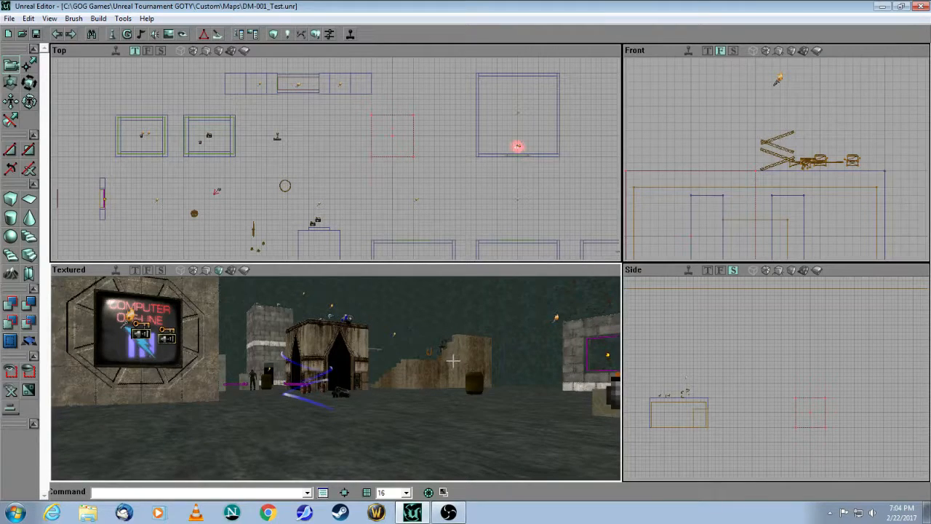
# - Choose the VisibleTeleporter class under Actor, NavigationPoint, Teleporter in the actor class browser, and minimize the browser
pyautogui.moveTo(517, 146); pyautogui.dragTo(517, 146)
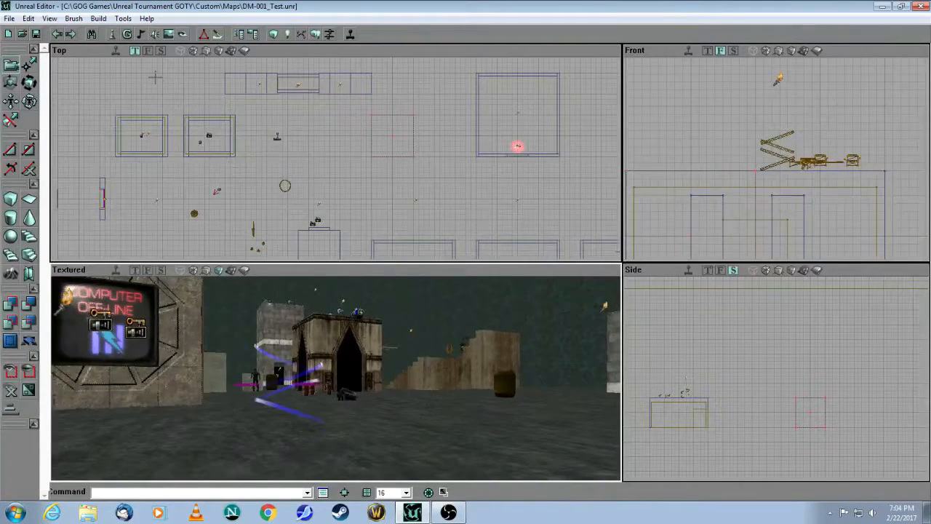
pyautogui.click(112, 34)
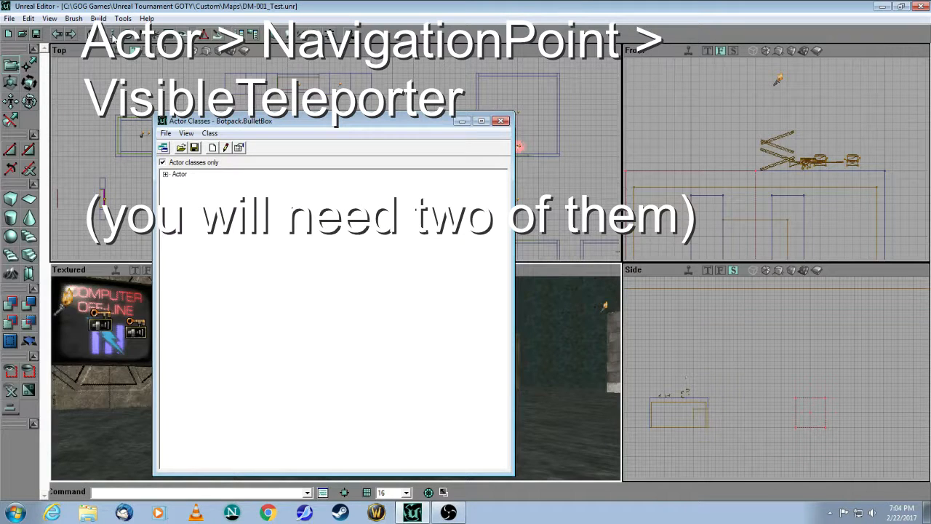
pyautogui.click(165, 175)
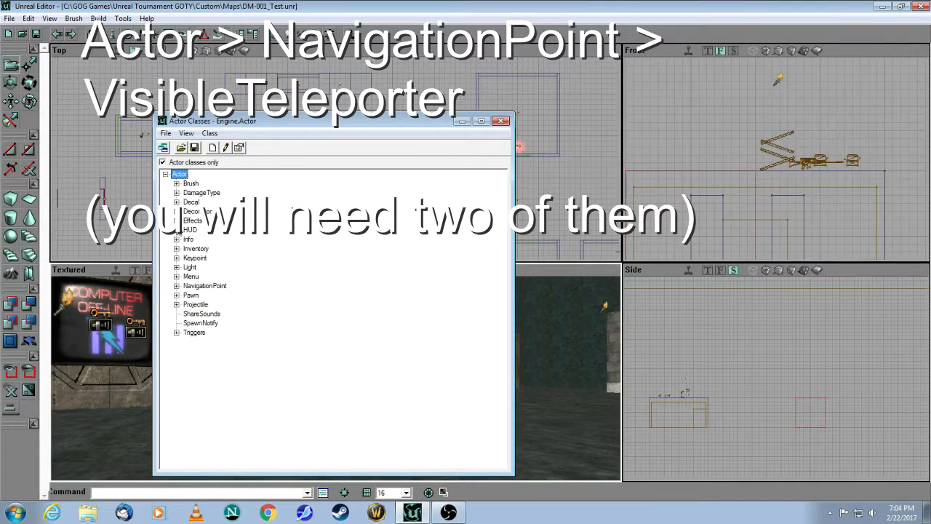
pyautogui.click(176, 286)
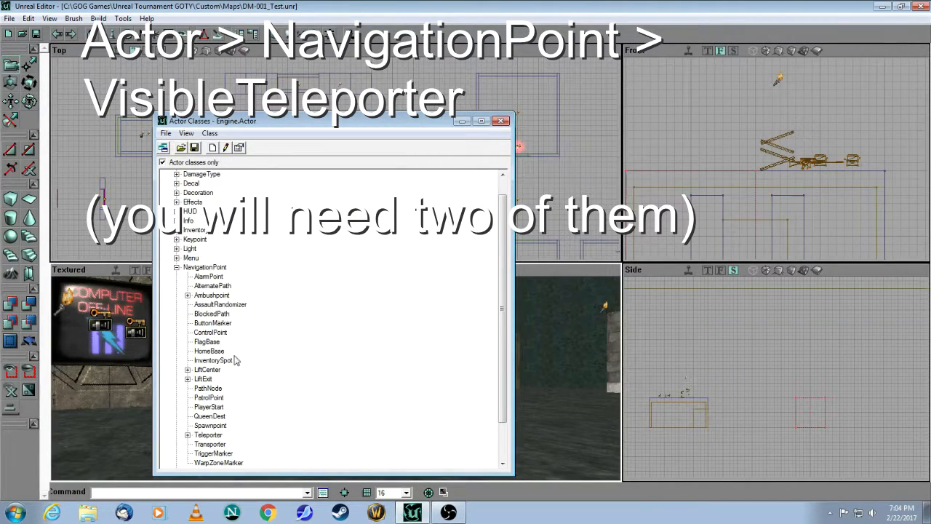
pyautogui.moveTo(500, 305); pyautogui.dragTo(501, 342)
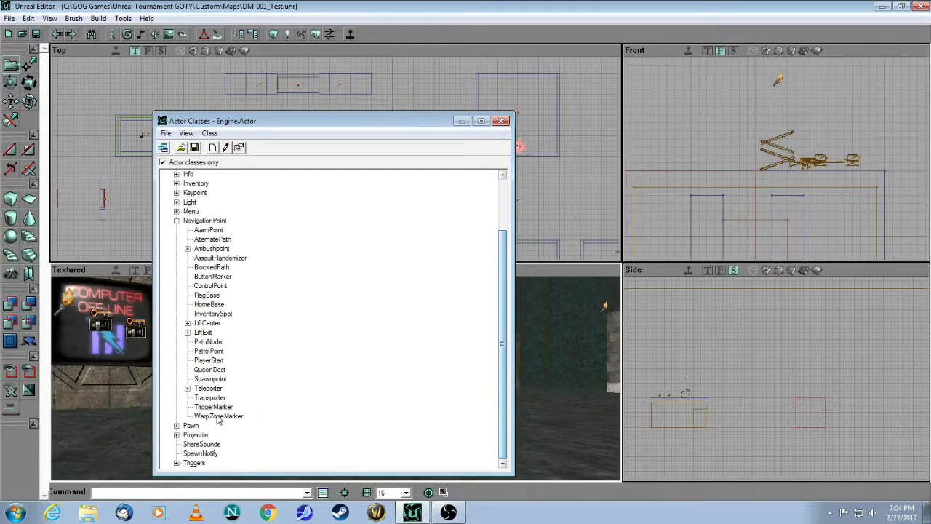
pyautogui.click(187, 388)
pyautogui.click(210, 389)
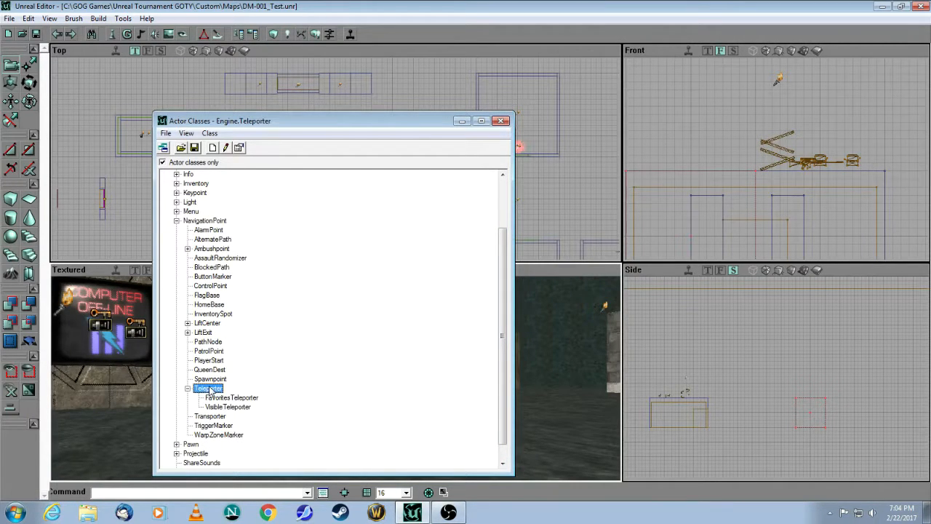
pyautogui.click(225, 407)
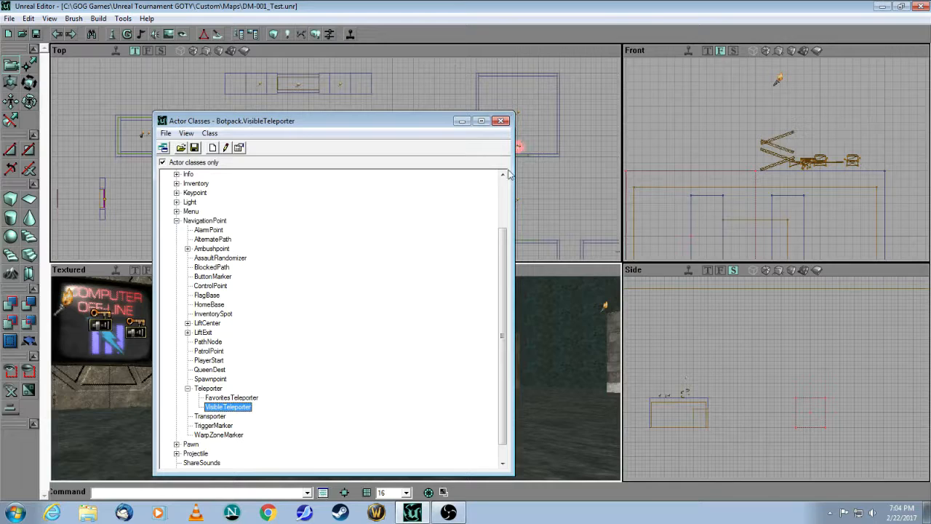
pyautogui.click(462, 121)
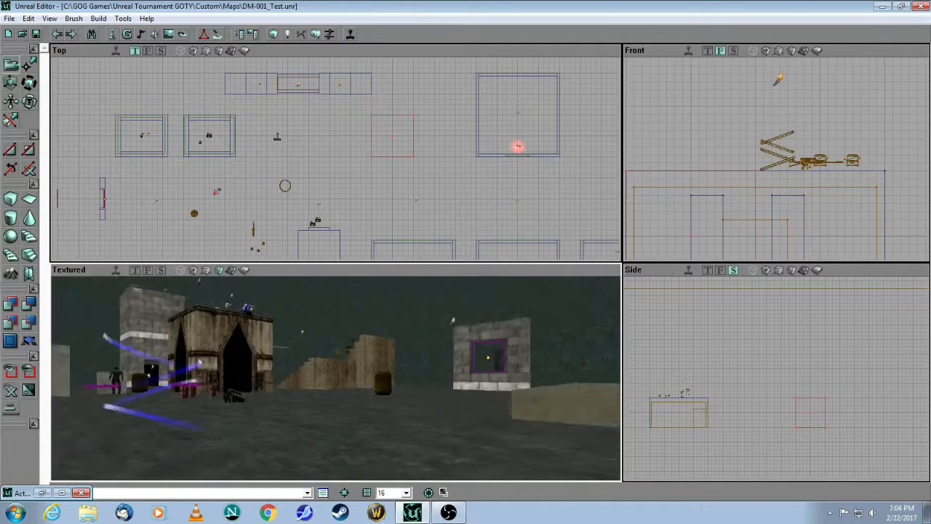
# - Place an extra VisibleTeleporter on the open floor in the textured view, and delete it again
pyautogui.rightClick(341, 432)
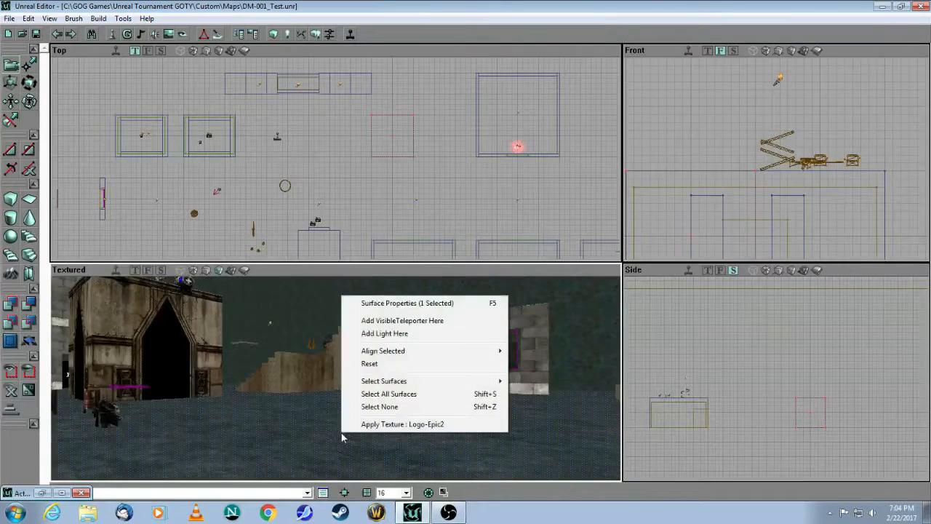
pyautogui.click(375, 318)
pyautogui.moveTo(350, 367)
pyautogui.mouseDown()
pyautogui.moveTo(351, 355)
pyautogui.moveTo(352, 367)
pyautogui.mouseUp()
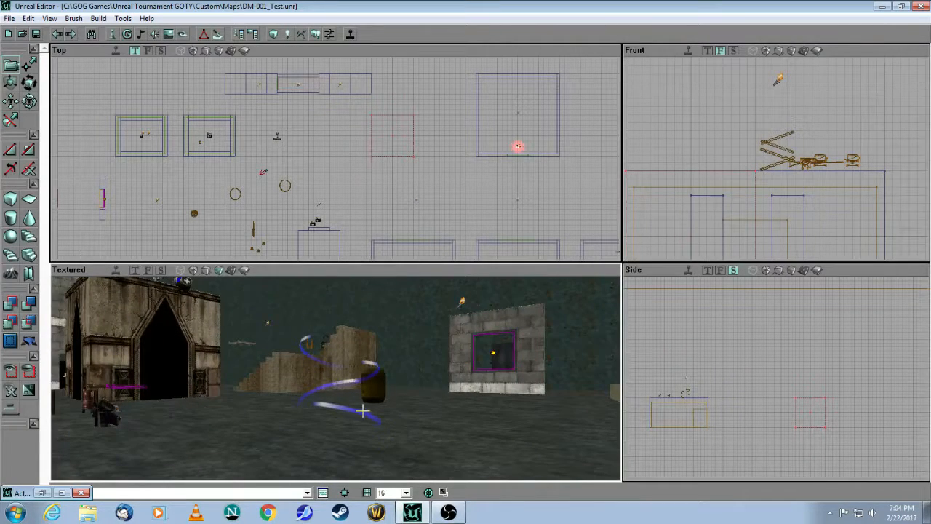
pyautogui.moveTo(351, 417); pyautogui.dragTo(351, 389)
pyautogui.moveTo(284, 429)
pyautogui.mouseDown()
pyautogui.moveTo(284, 420)
pyautogui.moveTo(285, 446)
pyautogui.mouseUp()
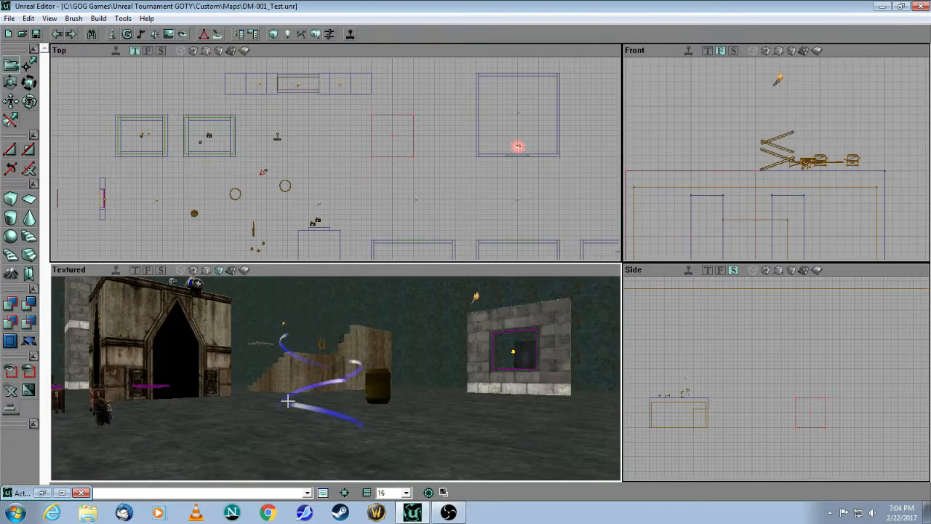
pyautogui.moveTo(390, 369); pyautogui.dragTo(408, 365)
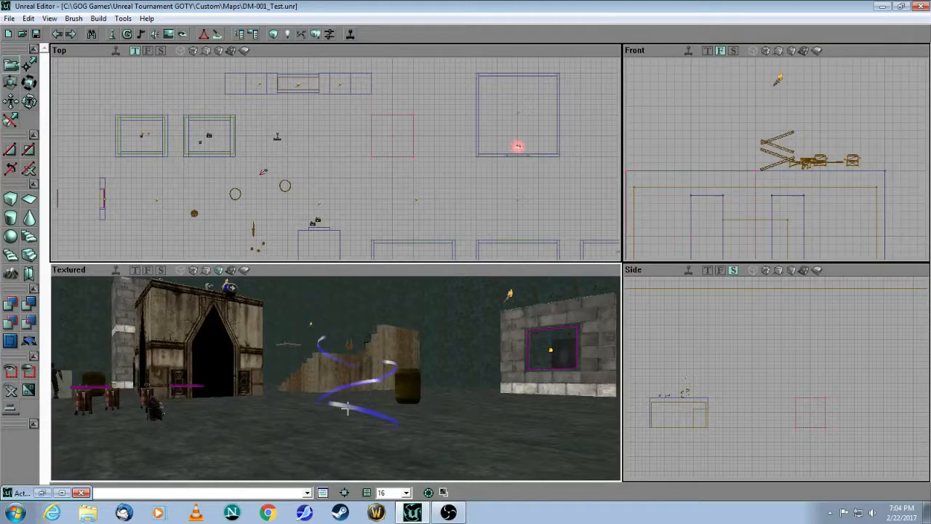
pyautogui.rightClick(347, 410)
pyautogui.click(378, 376)
# - Examine the floor-level teleporter's URL in its Teleporter properties and its Tag in its Events properties
pyautogui.moveTo(391, 370); pyautogui.dragTo(346, 395)
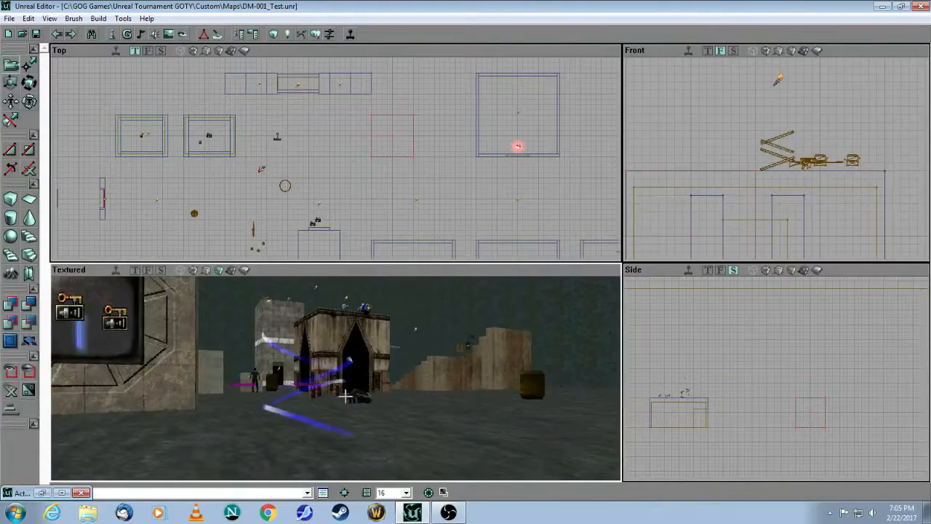
pyautogui.rightClick(287, 414)
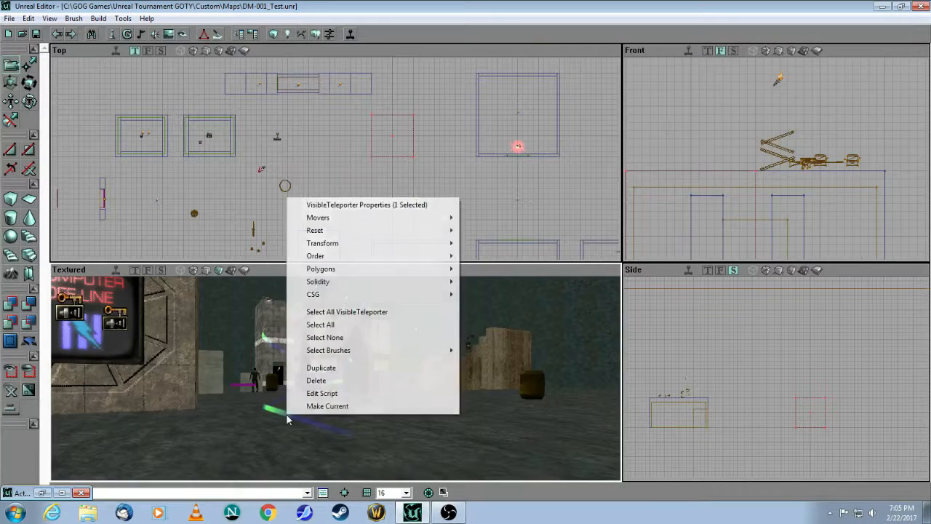
pyautogui.click(316, 208)
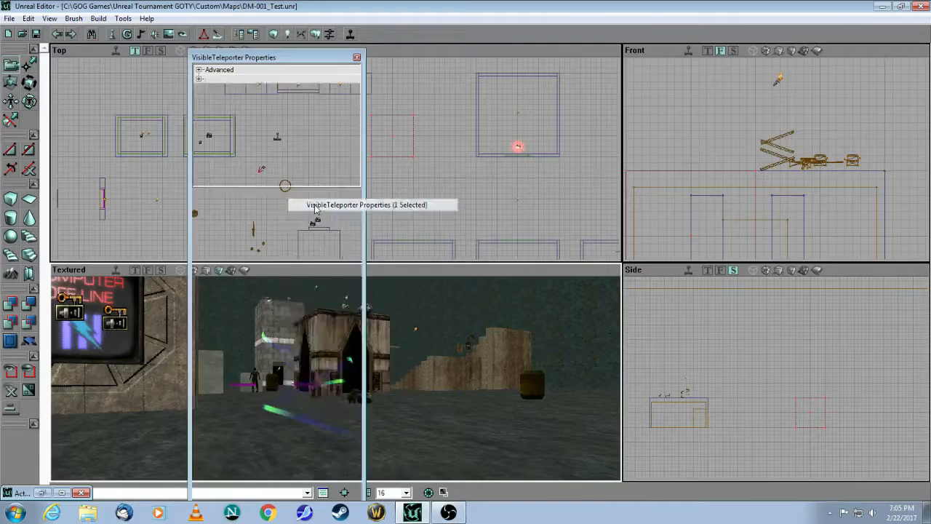
pyautogui.moveTo(253, 61); pyautogui.dragTo(562, 210)
pyautogui.click(457, 401)
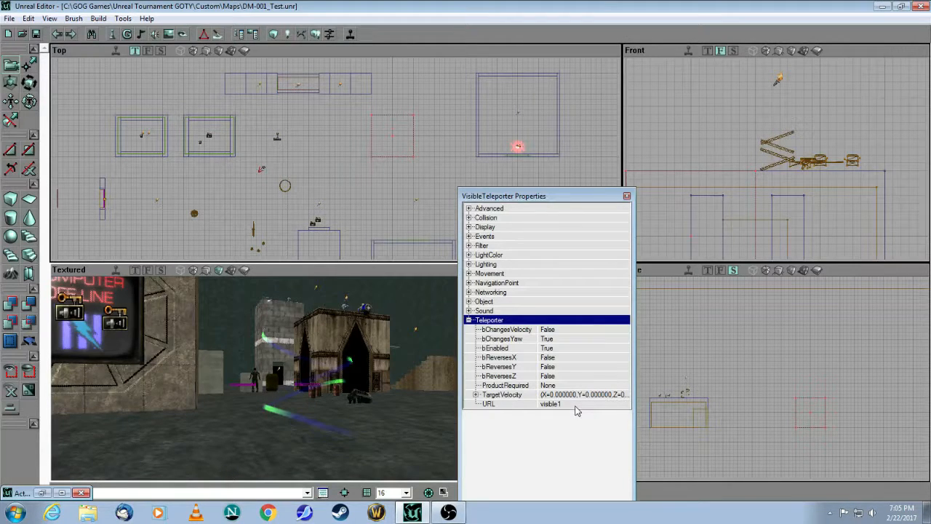
pyautogui.click(468, 236)
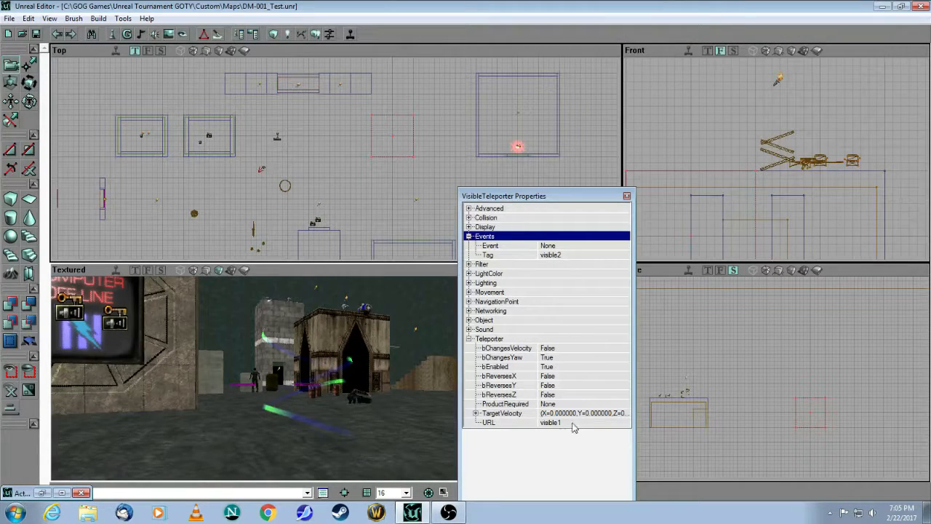
pyautogui.click(625, 197)
# - Examine the URL and Tag properties of the second teleporter, located on the raised platform beside the sniper rifles
pyautogui.moveTo(513, 332); pyautogui.dragTo(291, 222)
pyautogui.moveTo(334, 378); pyautogui.dragTo(337, 289)
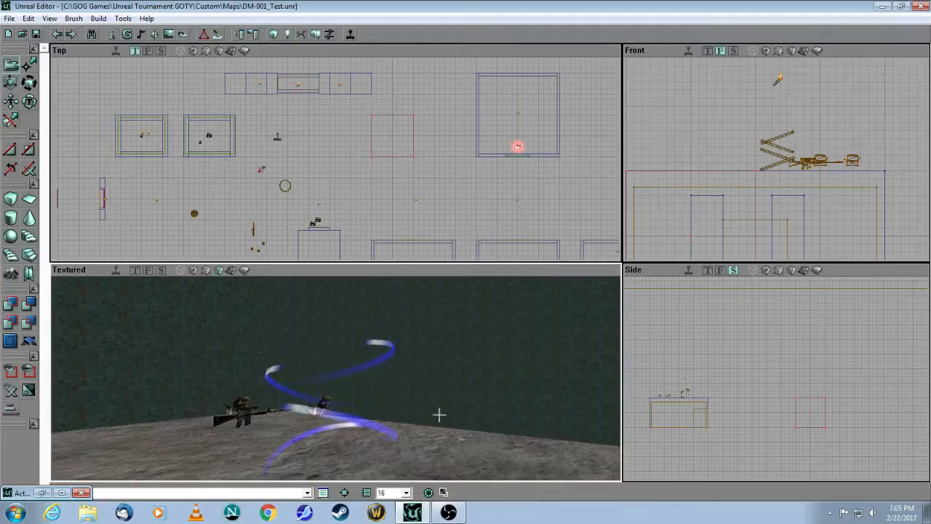
pyautogui.rightClick(368, 429)
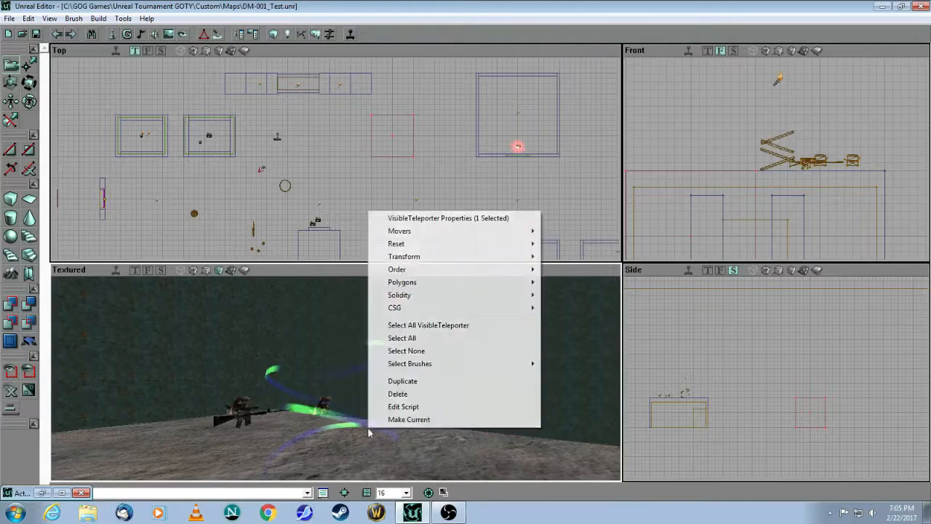
pyautogui.click(397, 218)
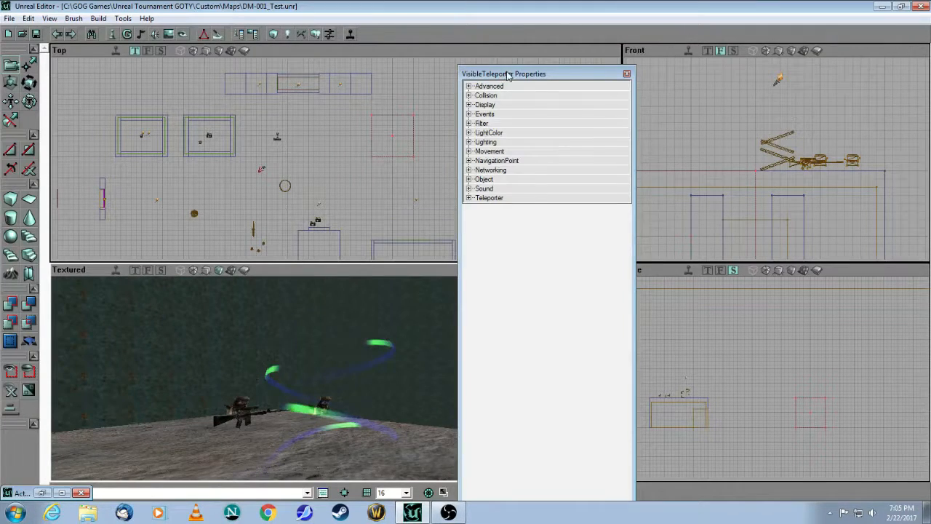
pyautogui.moveTo(508, 75); pyautogui.dragTo(557, 258)
pyautogui.click(518, 381)
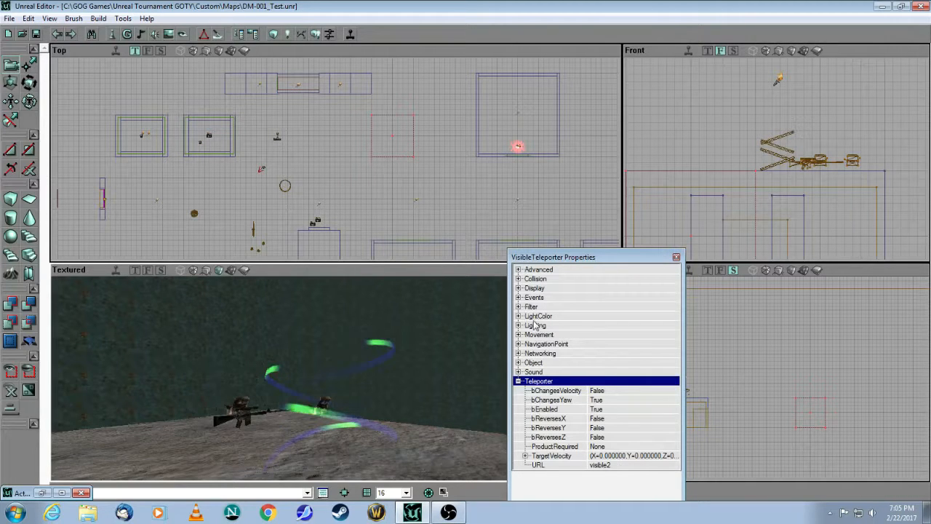
pyautogui.click(518, 298)
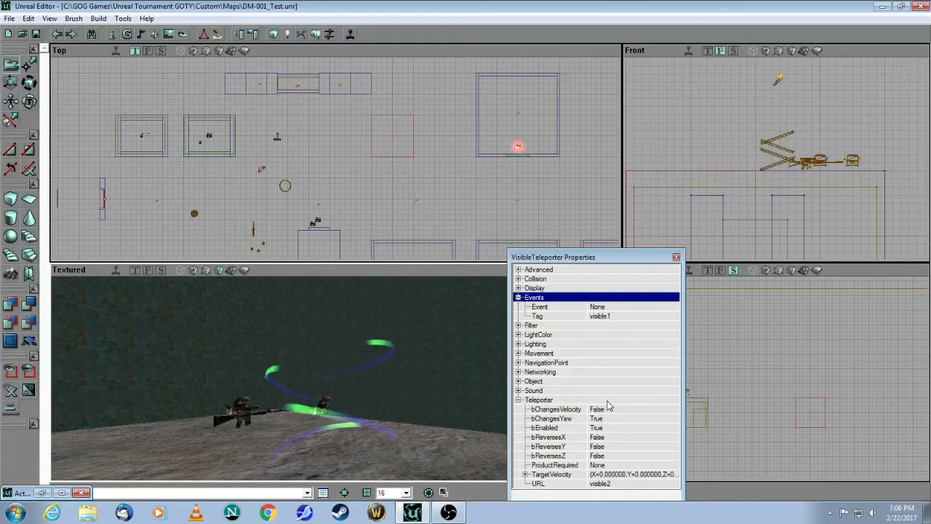
pyautogui.click(676, 257)
# - Rebuild the entire map and launch it in the game for a play test
pyautogui.moveTo(525, 397)
pyautogui.mouseDown()
pyautogui.moveTo(525, 440)
pyautogui.moveTo(525, 398)
pyautogui.mouseUp()
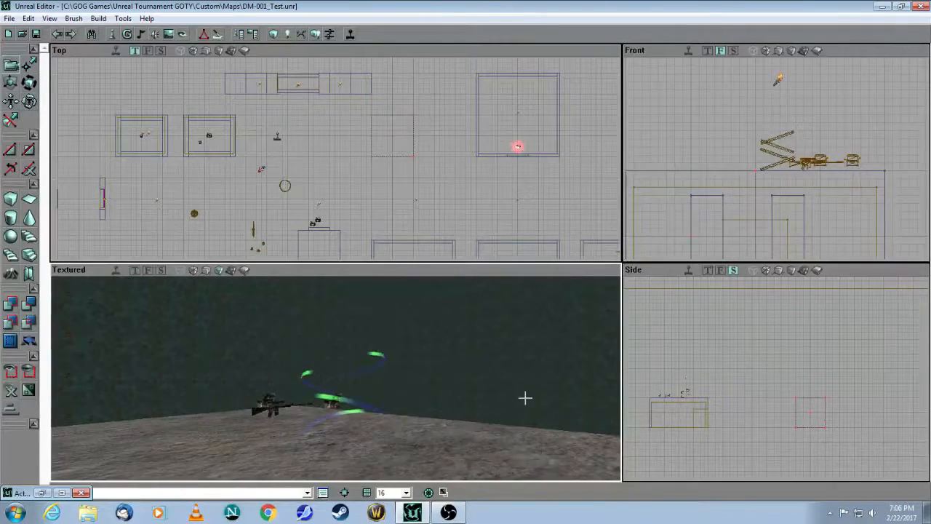
pyautogui.click(318, 34)
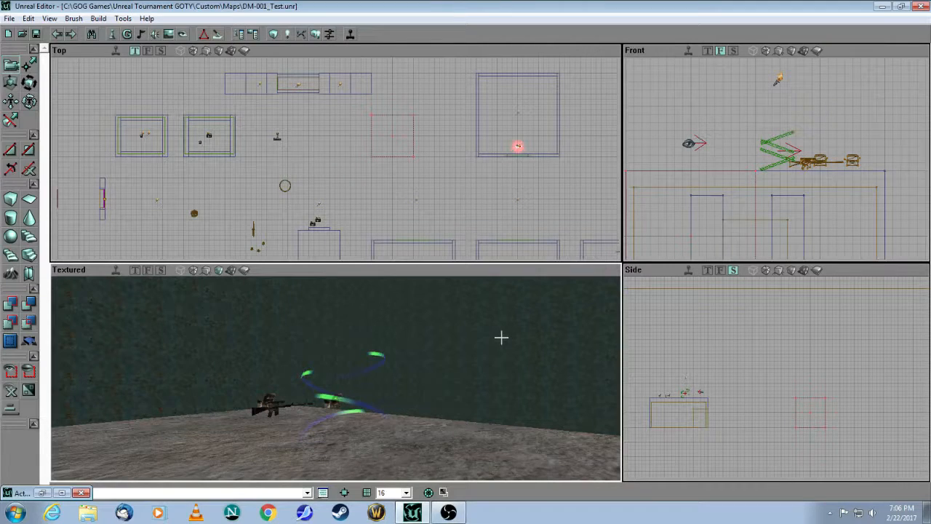
pyautogui.click(350, 34)
# - Walk into the floor-level teleporter and collect the sniper rifle and rifle rounds on the raised platform
pyautogui.press('a')
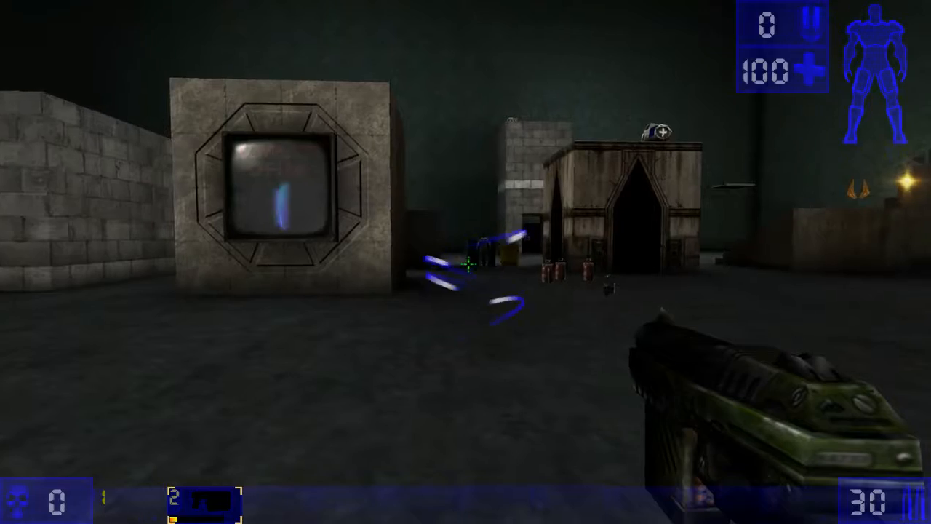
pyautogui.press('w')
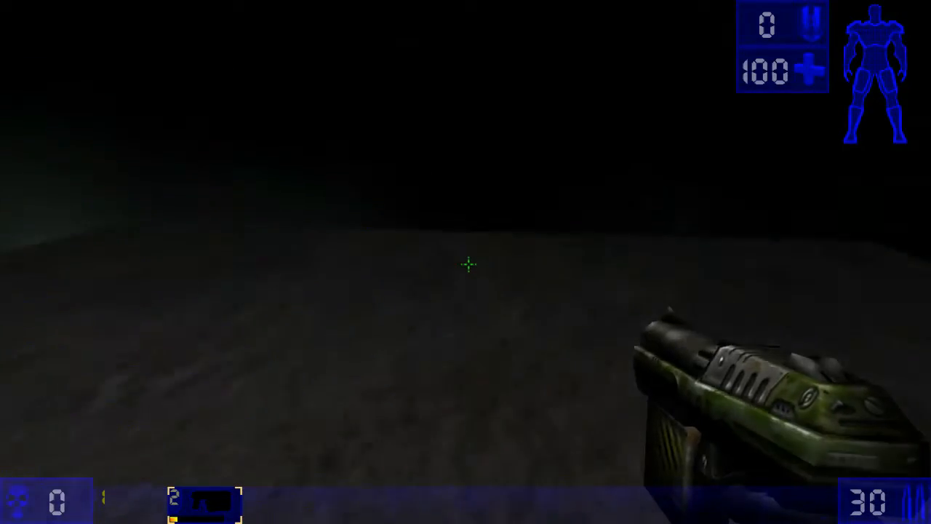
pyautogui.press('w')
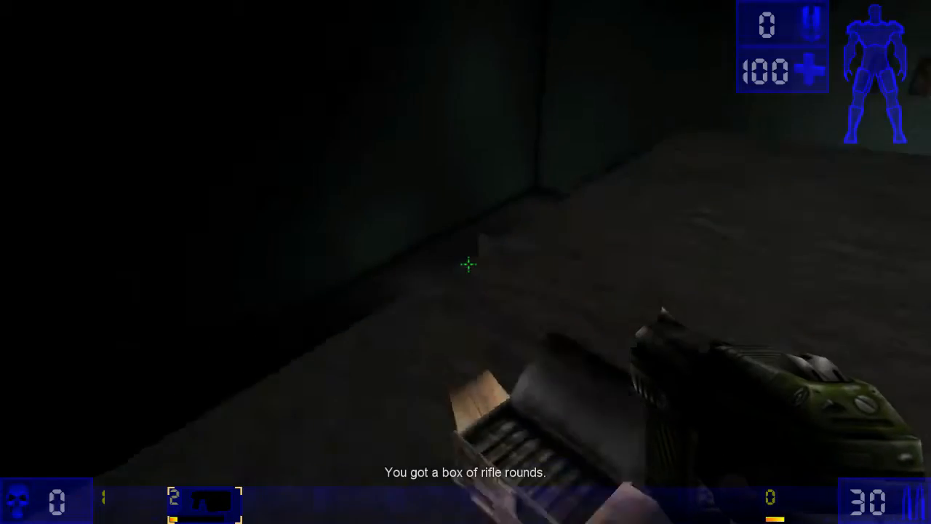
pyautogui.press('w')
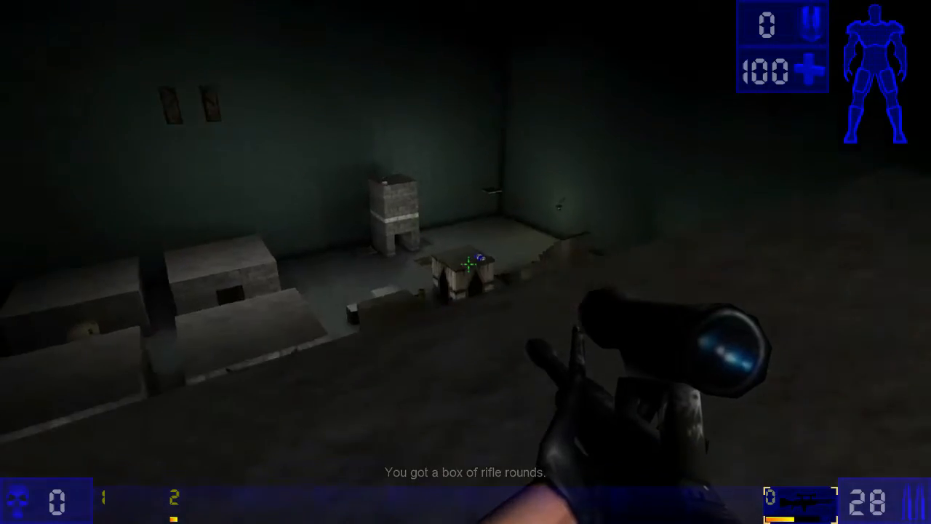
# - Test the return route by walking into the raised platform's teleporter to get back to the main floor
pyautogui.rightClick(469, 264)
pyautogui.rightClick(468, 263)
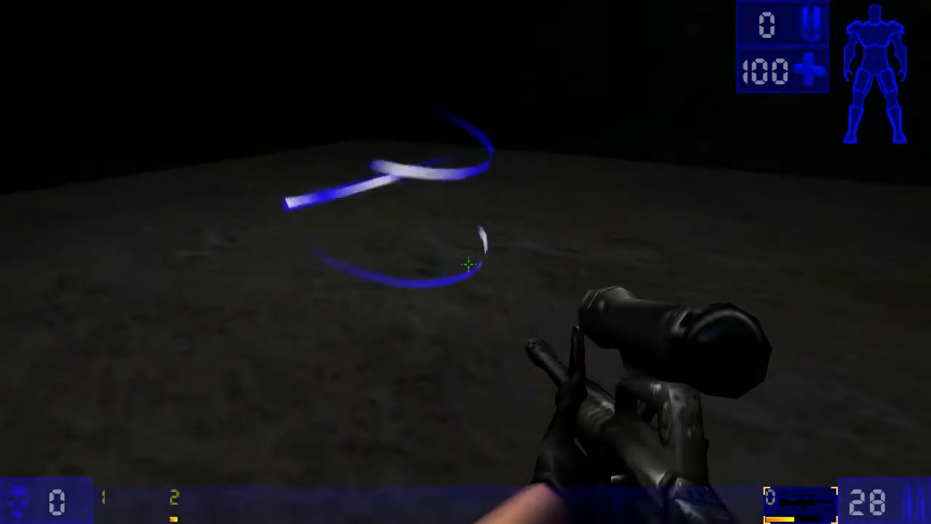
pyautogui.press('w')
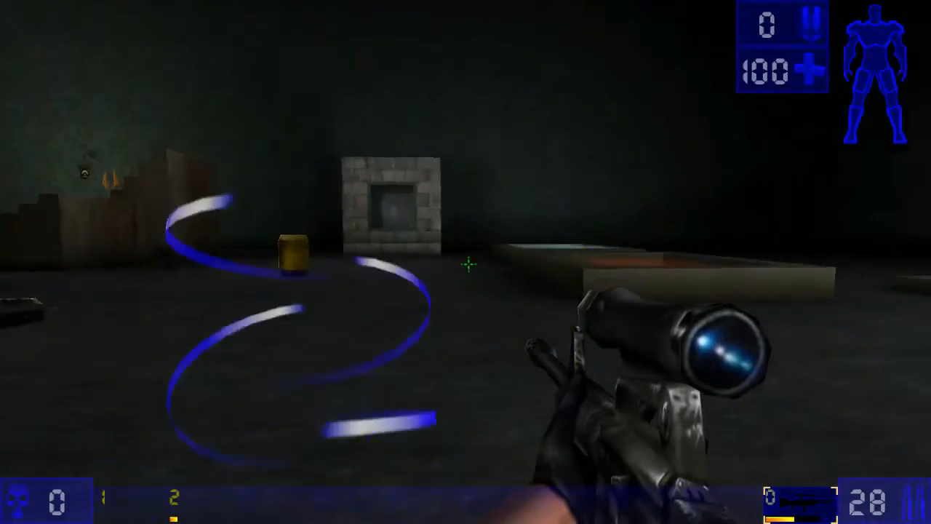
# - Circle around the floor-level teleporter to view it from several sides, and enter it again
pyautogui.press('d')
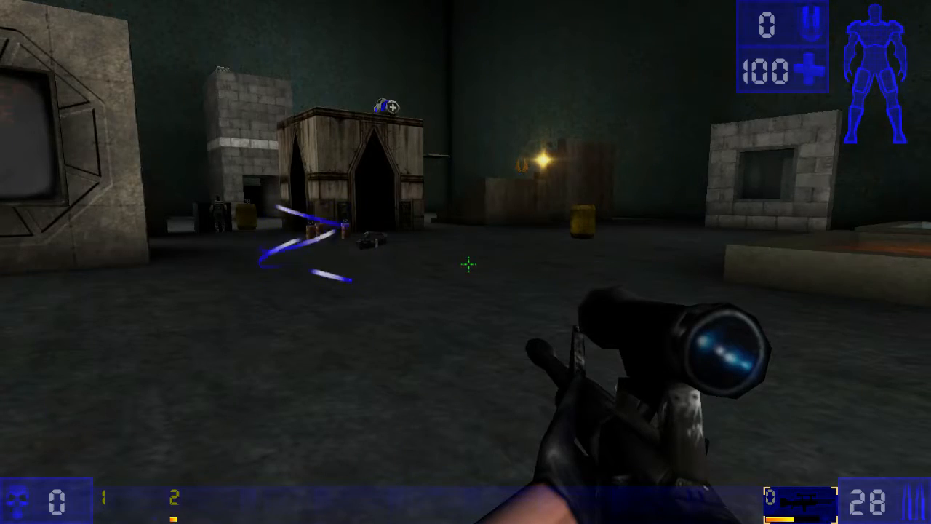
pyautogui.press('a')
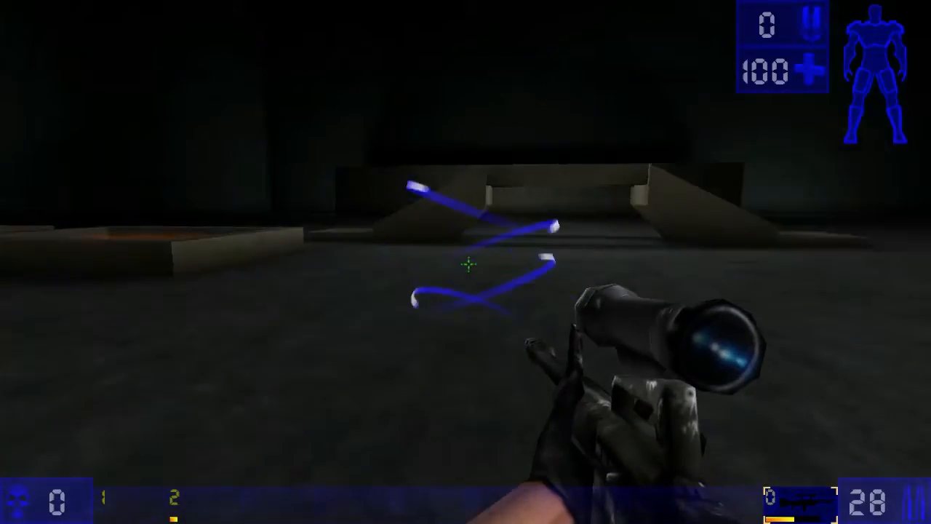
pyautogui.press('d')
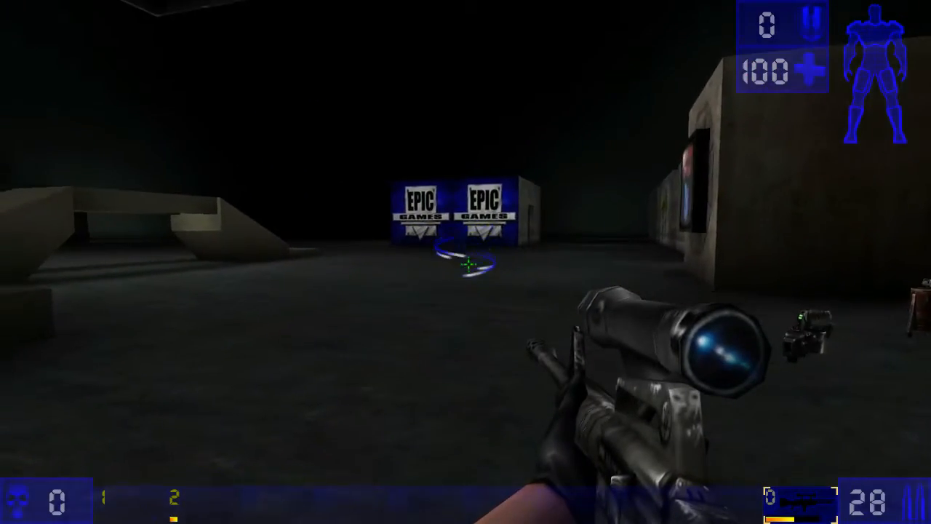
pyautogui.press('w')
pyautogui.press('w')
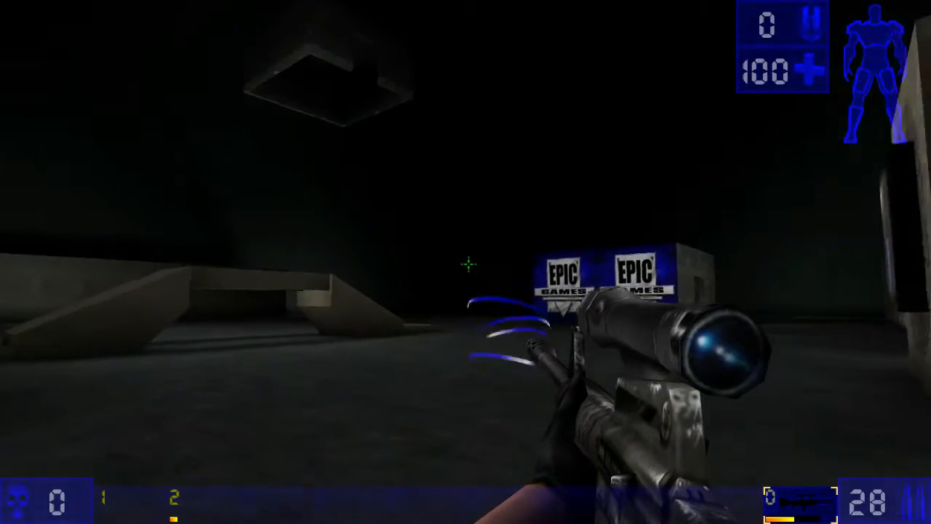
pyautogui.press('w')
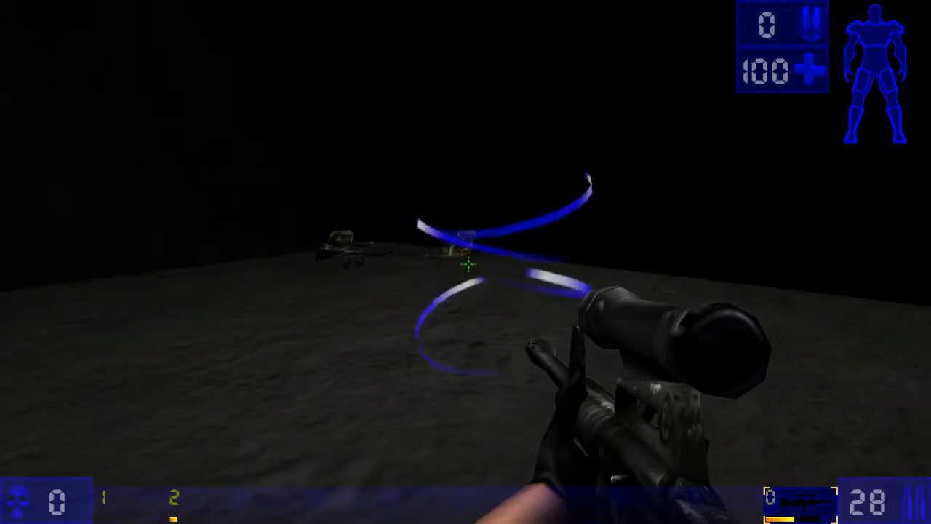
# - Walk past the sniper rifle and its rounds to the raised platform's edge, and return to the main floor
pyautogui.press('w')
pyautogui.press('w')
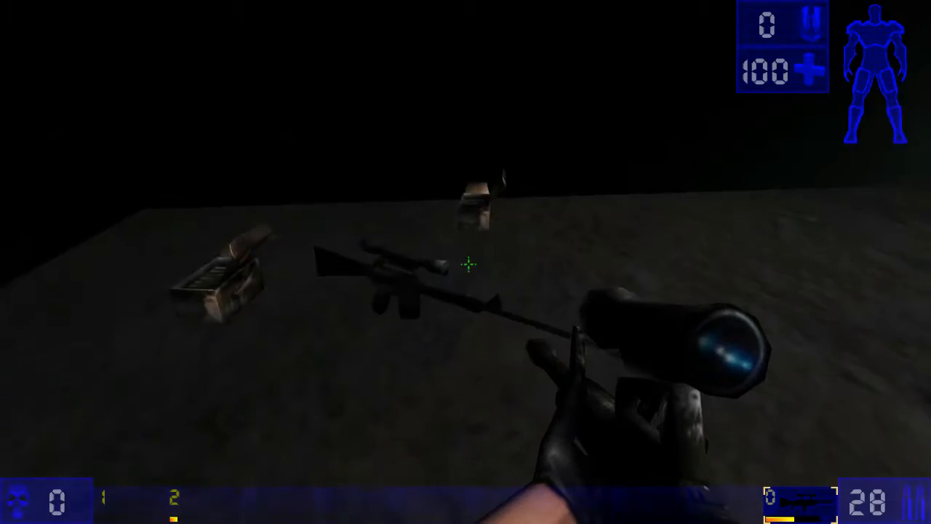
pyautogui.press('w')
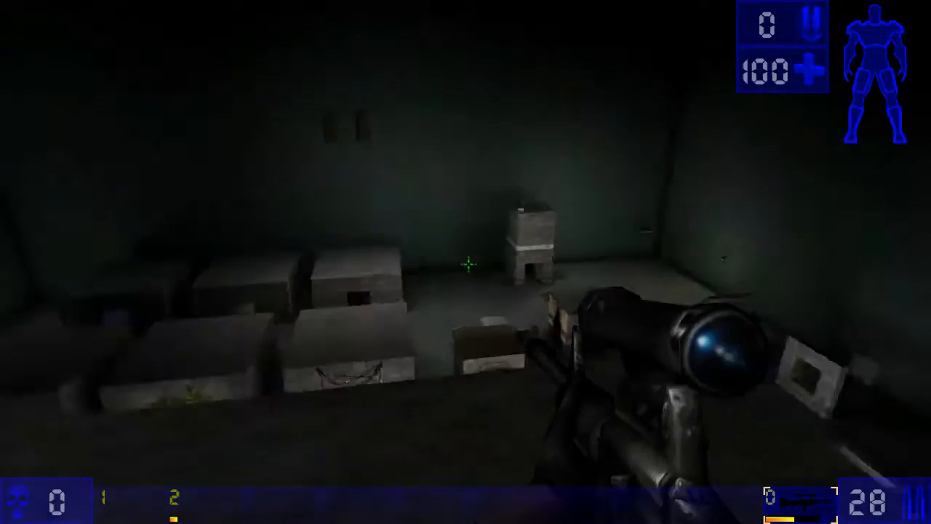
pyautogui.press('w')
pyautogui.press('w')
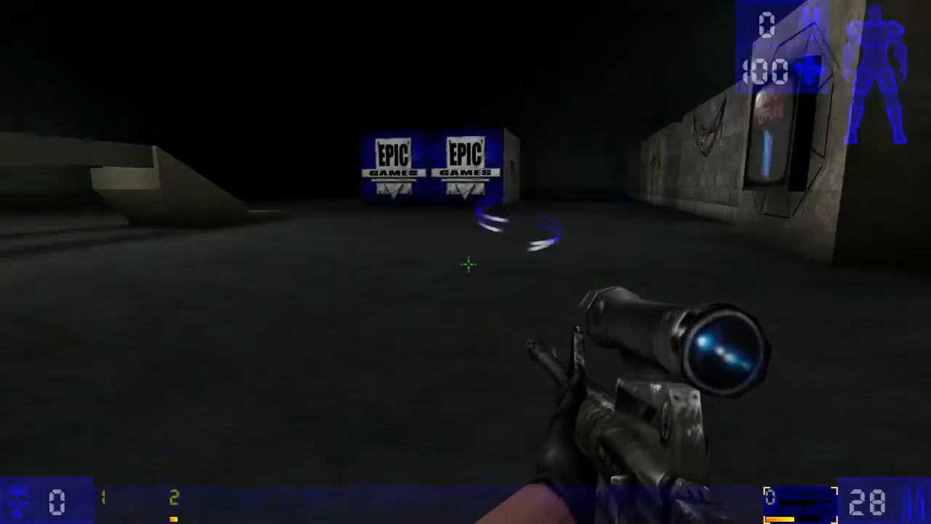
# - Walk past the enforcer pickups and buildings into a room corner to examine how walls direct the player's facing
pyautogui.press('w')
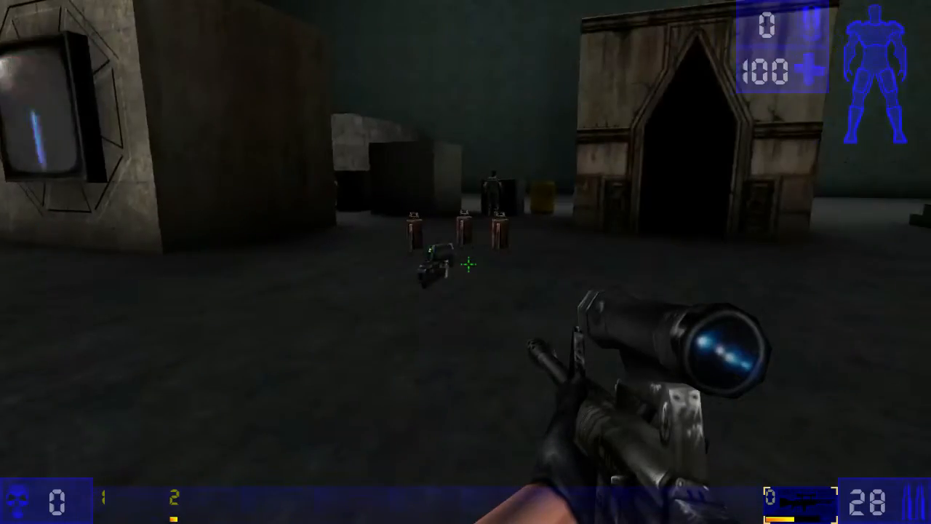
pyautogui.press('w')
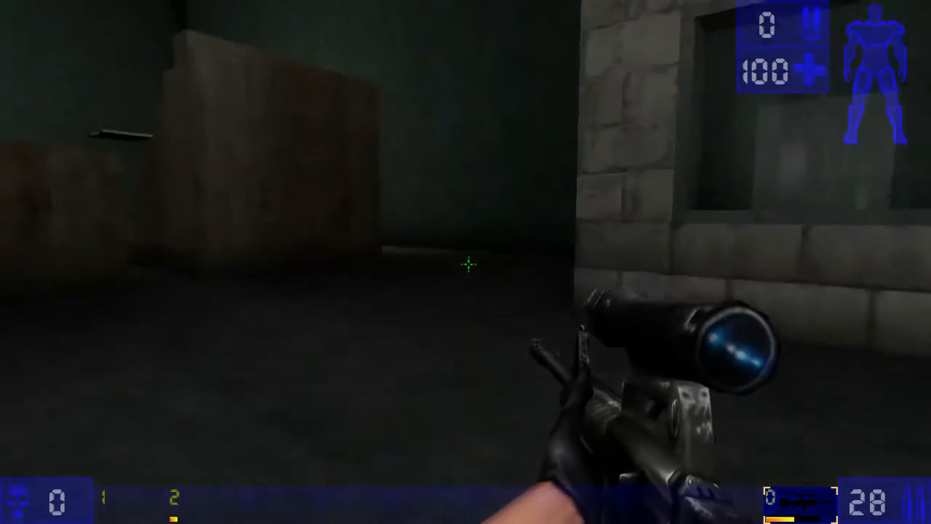
pyautogui.press('w')
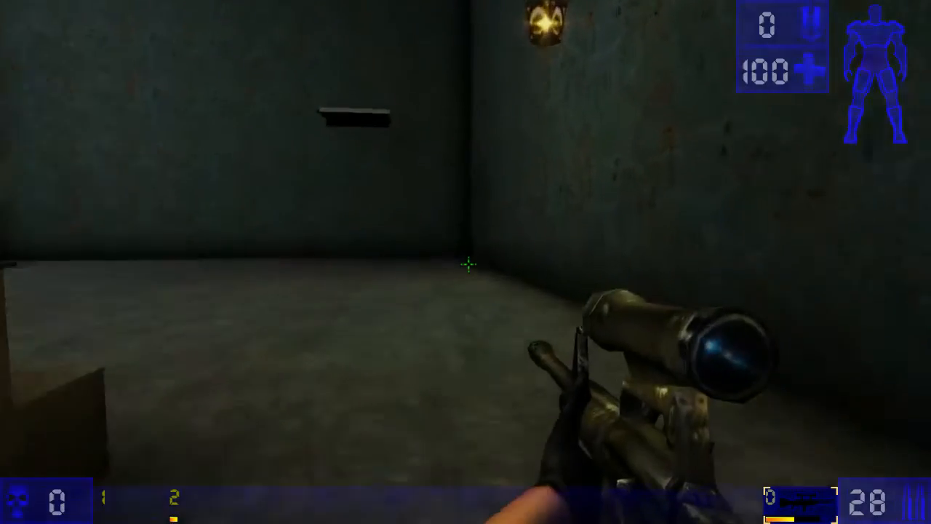
pyautogui.press('w')
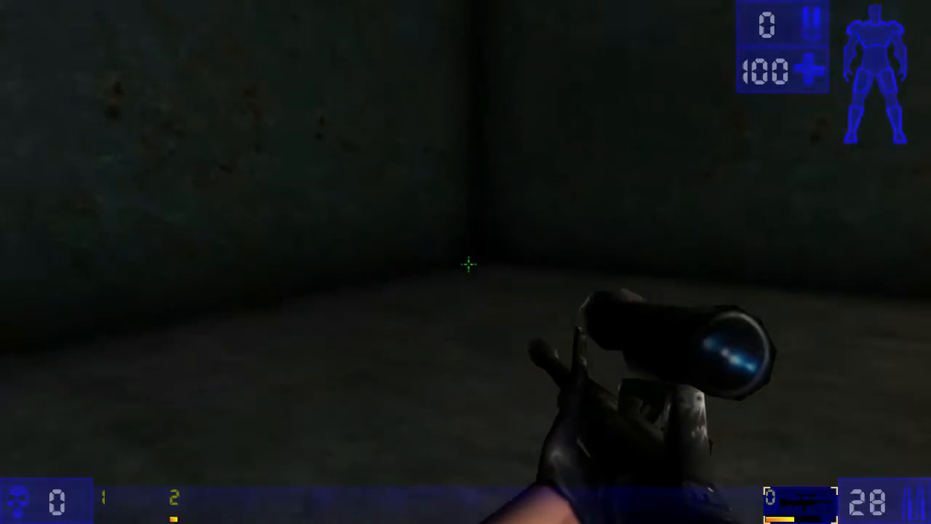
pyautogui.press('w')
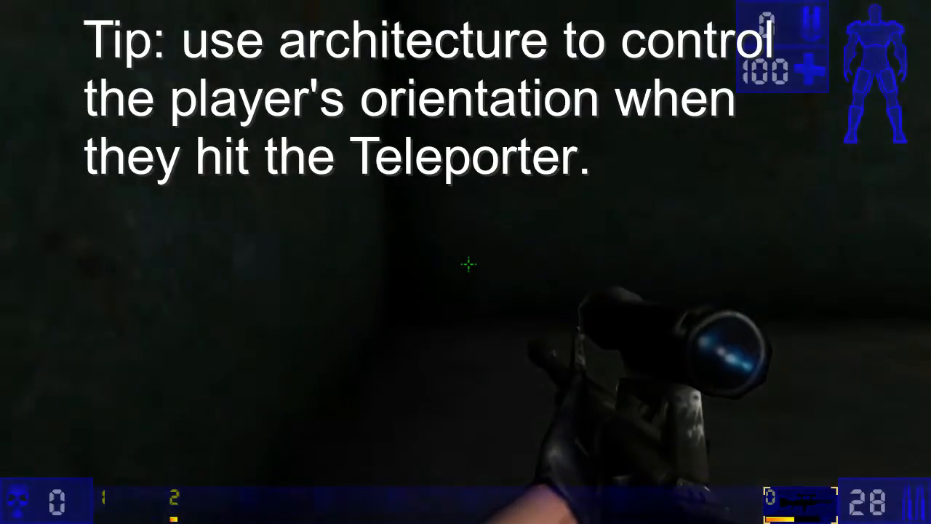
pyautogui.press('s')
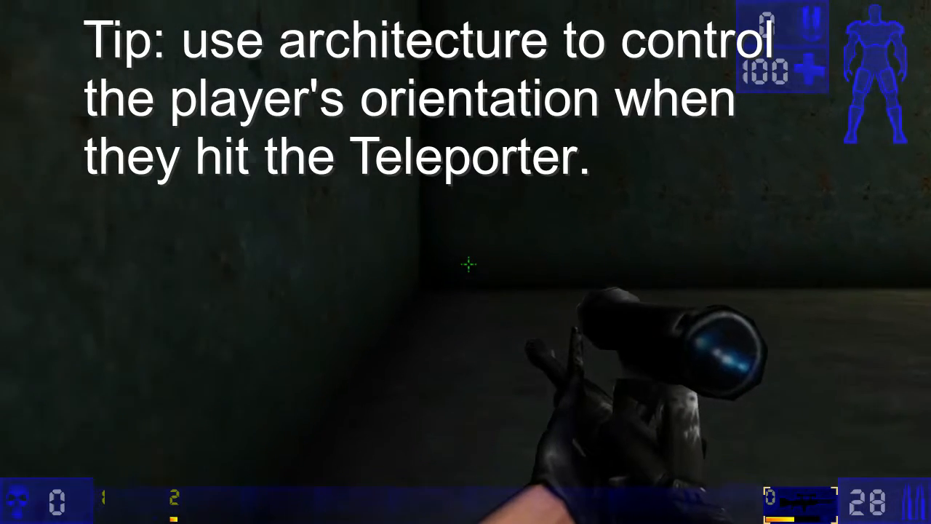
pyautogui.press('w')
pyautogui.press('w')
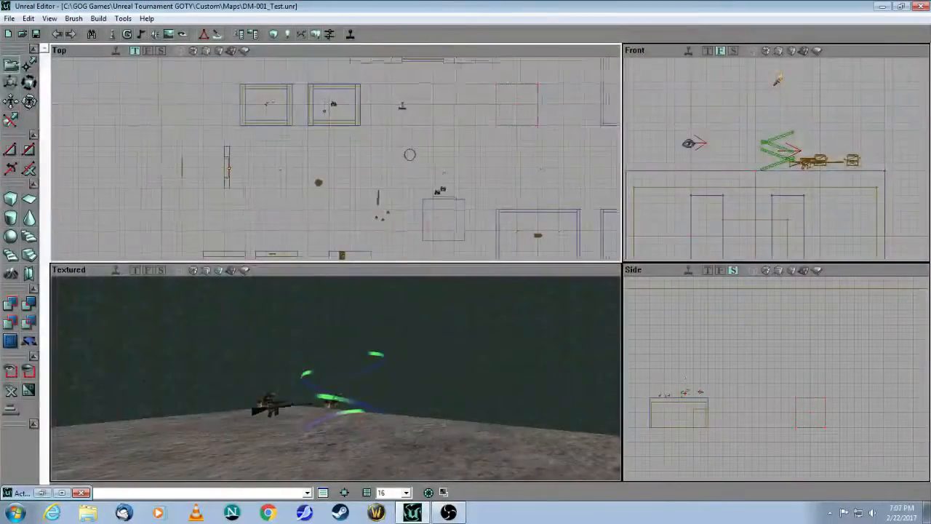
# - Set the Top view's actors to Radii View for the raised platform's teleporter so its facing arrow can be checked
pyautogui.moveTo(336, 159); pyautogui.dragTo(429, 182)
pyautogui.moveTo(416, 193)
pyautogui.mouseDown()
pyautogui.moveTo(416, 218)
pyautogui.moveTo(416, 193)
pyautogui.mouseUp()
pyautogui.click(396, 166)
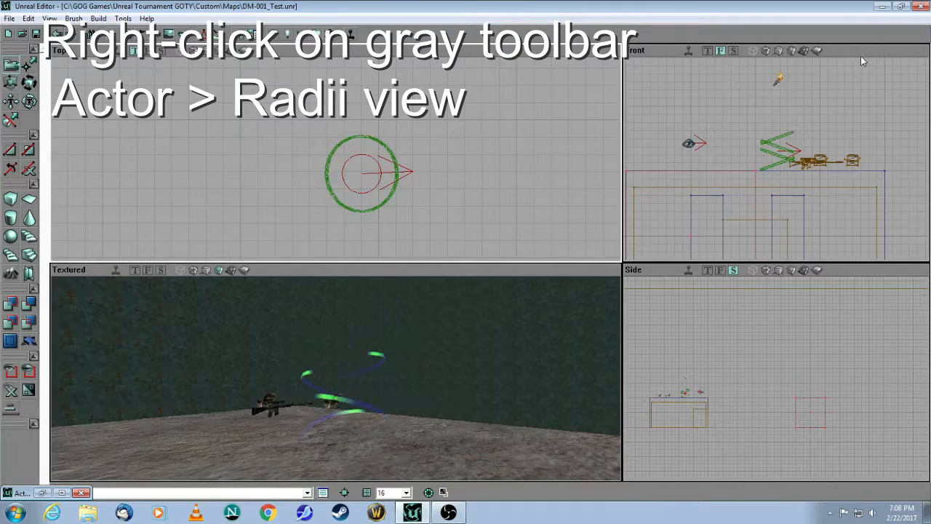
pyautogui.rightClick(461, 50)
pyautogui.moveTo(488, 72)
pyautogui.moveTo(515, 83)
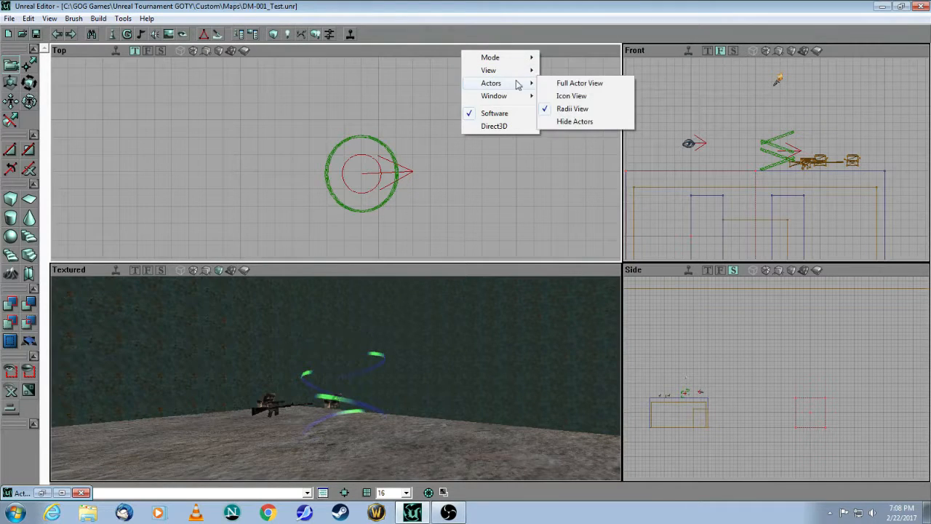
pyautogui.click(582, 111)
pyautogui.click(392, 172)
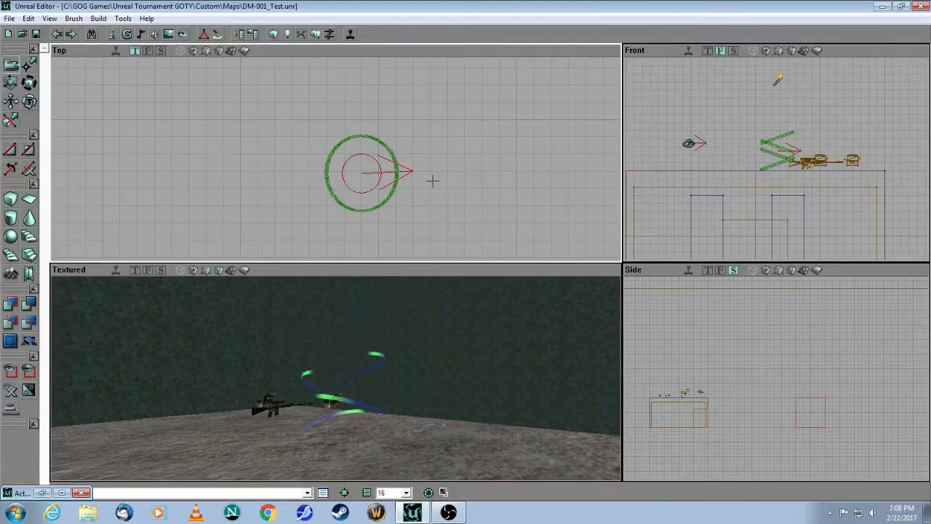
# - Rotate the raised platform's teleporter in the Top view to adjust its facing direction, and deselect it
pyautogui.moveTo(434, 192); pyautogui.dragTo(493, 276)
pyautogui.moveTo(457, 245); pyautogui.dragTo(397, 190)
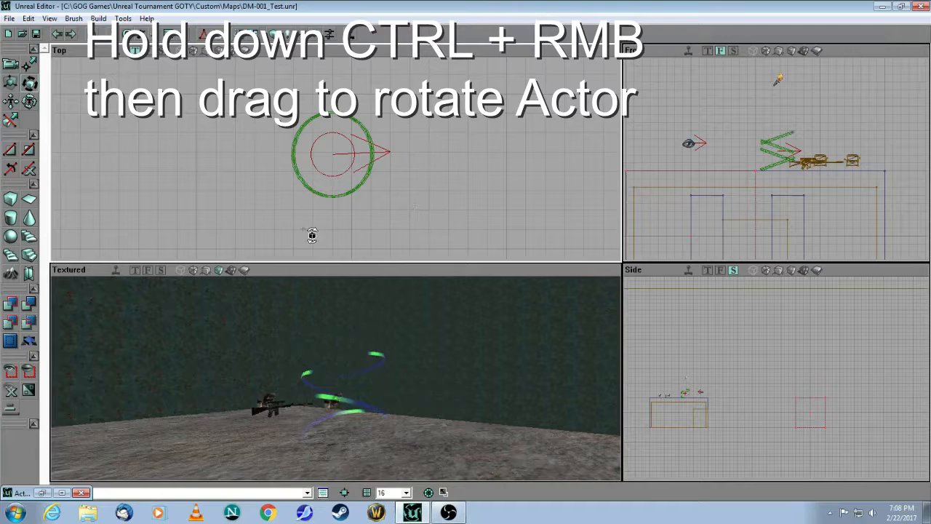
pyautogui.moveTo(453, 203)
pyautogui.keyDown('ctrl'); pyautogui.mouseDown(button='right')
pyautogui.moveTo(469, 203)
pyautogui.moveTo(454, 203)
pyautogui.mouseUp(button='right'); pyautogui.keyUp('ctrl')
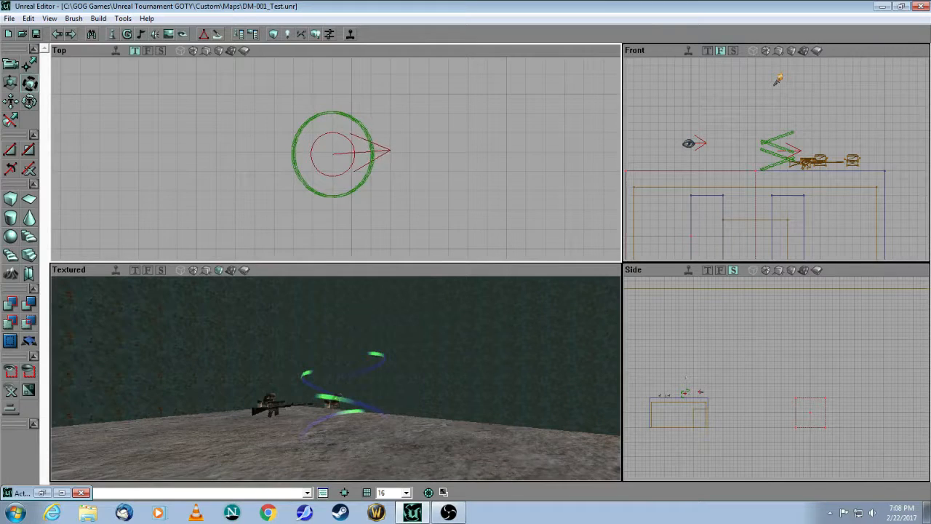
pyautogui.moveTo(262, 190); pyautogui.dragTo(255, 173)
pyautogui.click(262, 189)
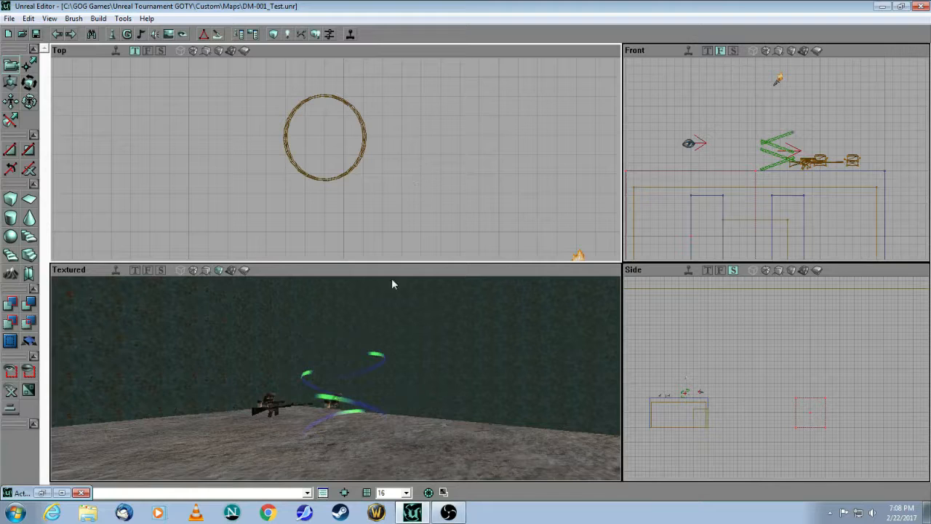
# - Choose the plain Teleporter class under NavigationPoint in the actor classes, with the 3D view on the main floor
pyautogui.moveTo(418, 371); pyautogui.dragTo(404, 417)
pyautogui.click(407, 207)
pyautogui.moveTo(407, 207); pyautogui.dragTo(407, 205)
pyautogui.moveTo(407, 379); pyautogui.dragTo(368, 396)
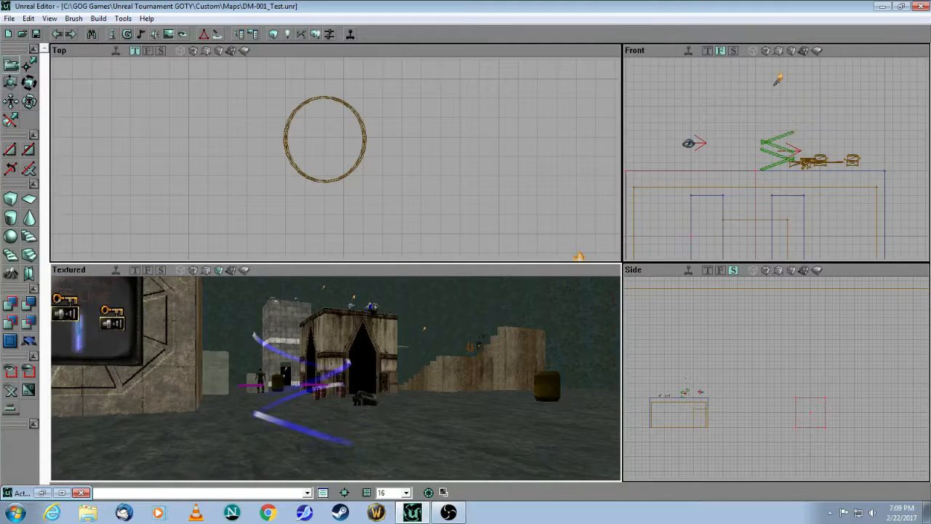
pyautogui.moveTo(370, 398); pyautogui.dragTo(370, 372)
pyautogui.click(433, 213)
pyautogui.moveTo(425, 320); pyautogui.dragTo(450, 313)
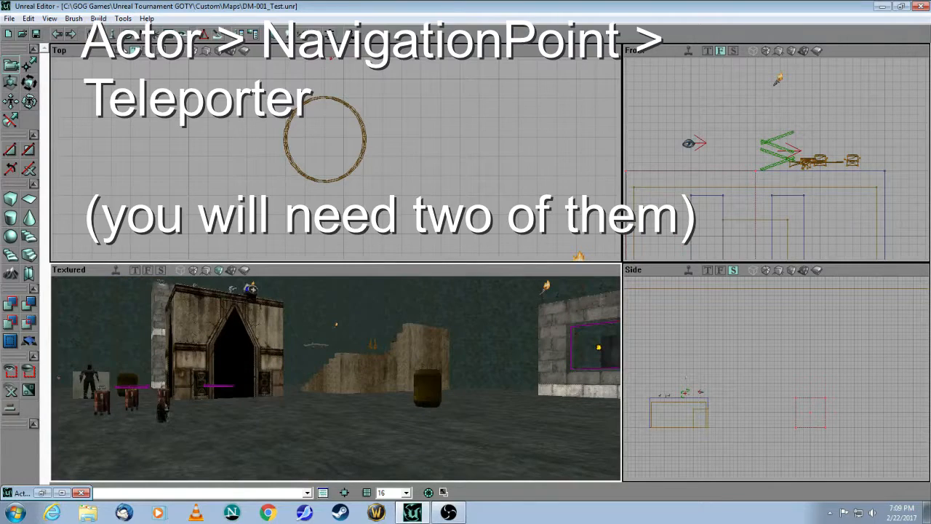
pyautogui.click(113, 34)
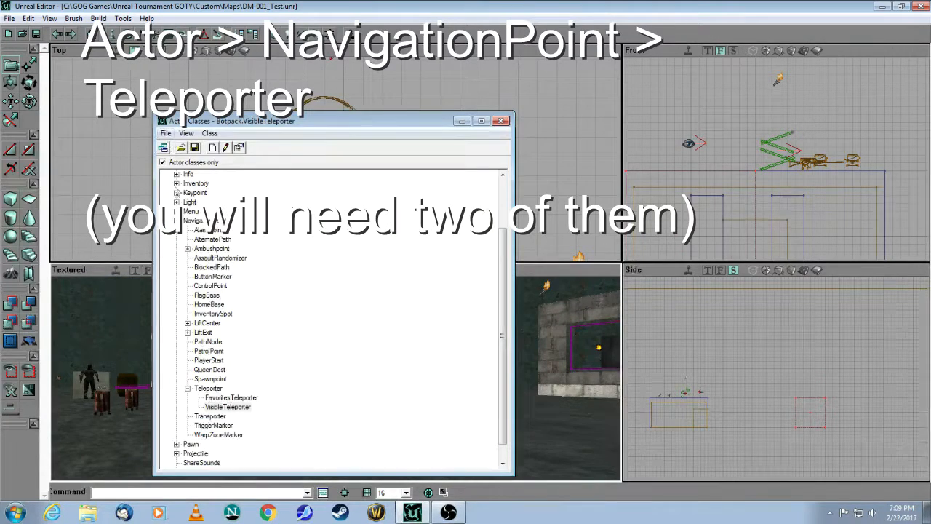
pyautogui.click(197, 221)
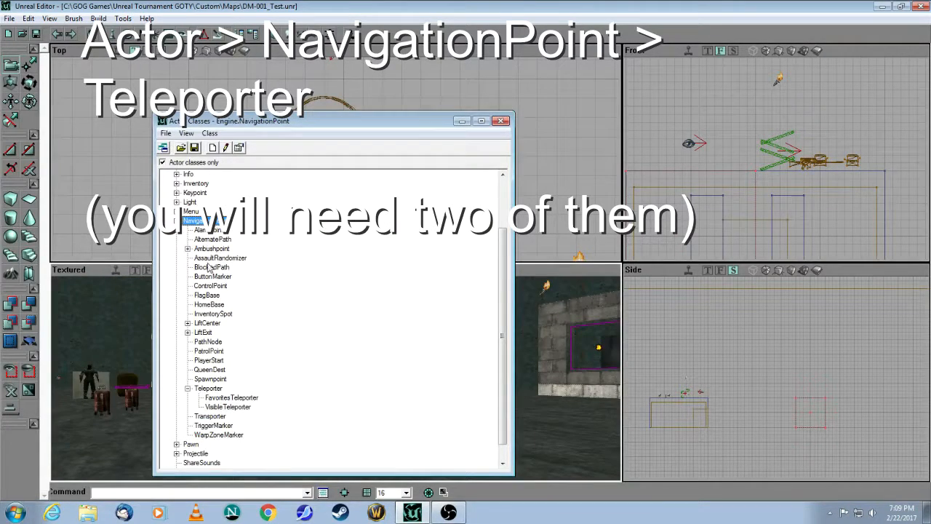
pyautogui.click(208, 389)
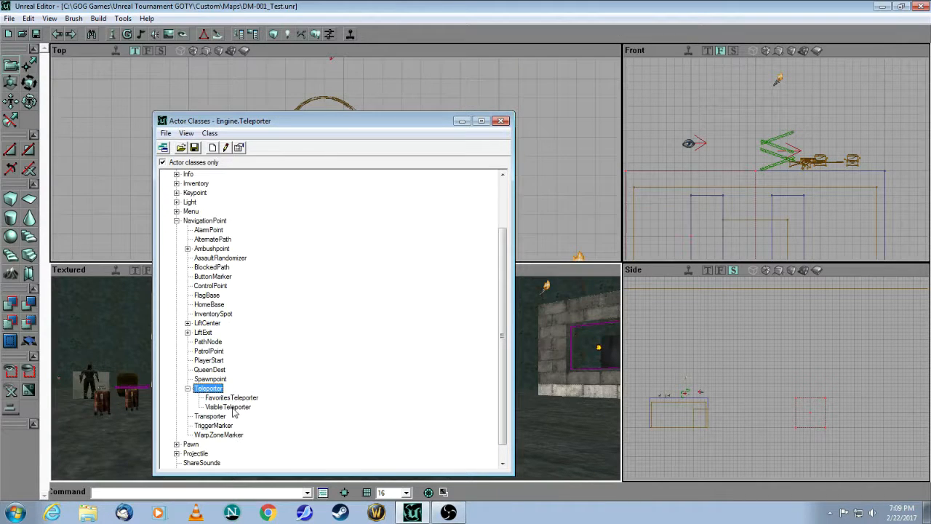
pyautogui.click(462, 121)
# - Add a plain Teleporter actor to the main floor near the barrel
pyautogui.moveTo(386, 408); pyautogui.dragTo(387, 393)
pyautogui.rightClick(352, 439)
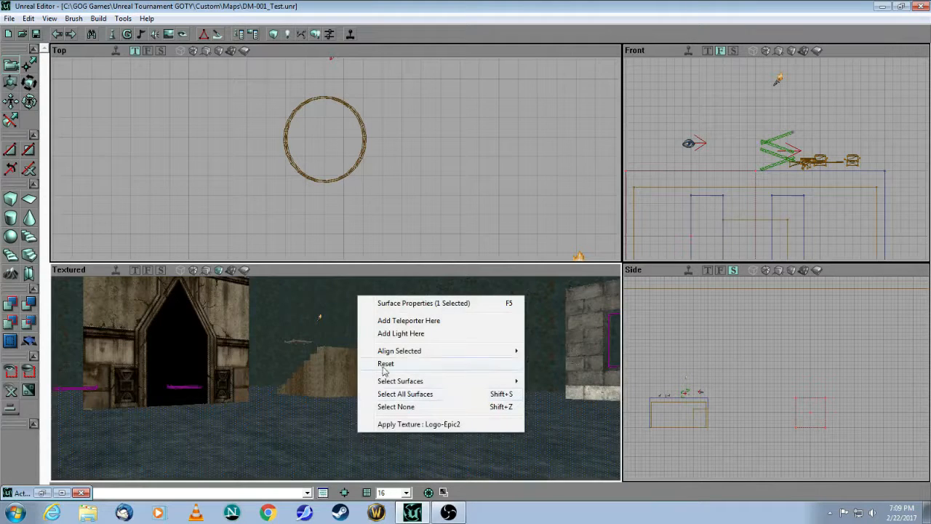
pyautogui.click(390, 322)
pyautogui.click(365, 373)
pyautogui.moveTo(327, 400)
pyautogui.mouseDown()
pyautogui.moveTo(325, 385)
pyautogui.moveTo(336, 401)
pyautogui.moveTo(328, 401)
pyautogui.mouseUp()
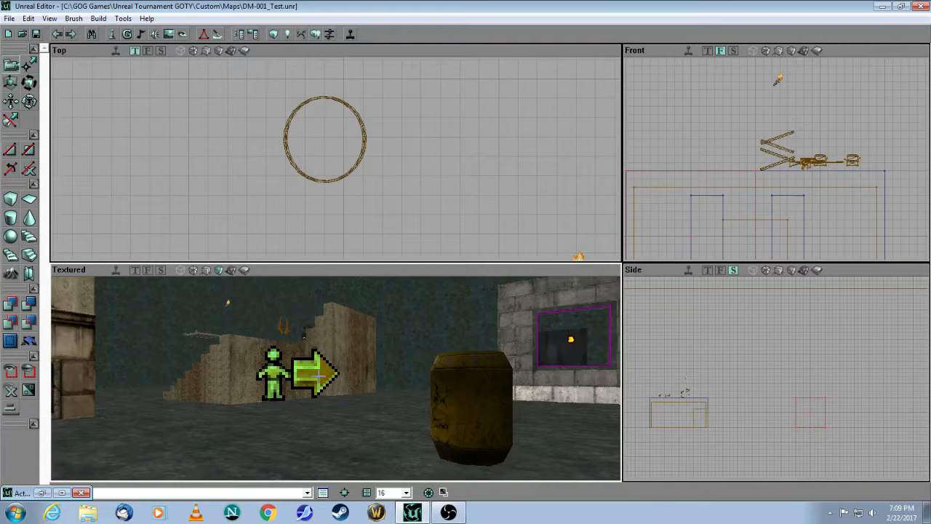
# - Delete the plain Teleporter placed beside the barrel
pyautogui.moveTo(330, 432); pyautogui.dragTo(281, 363)
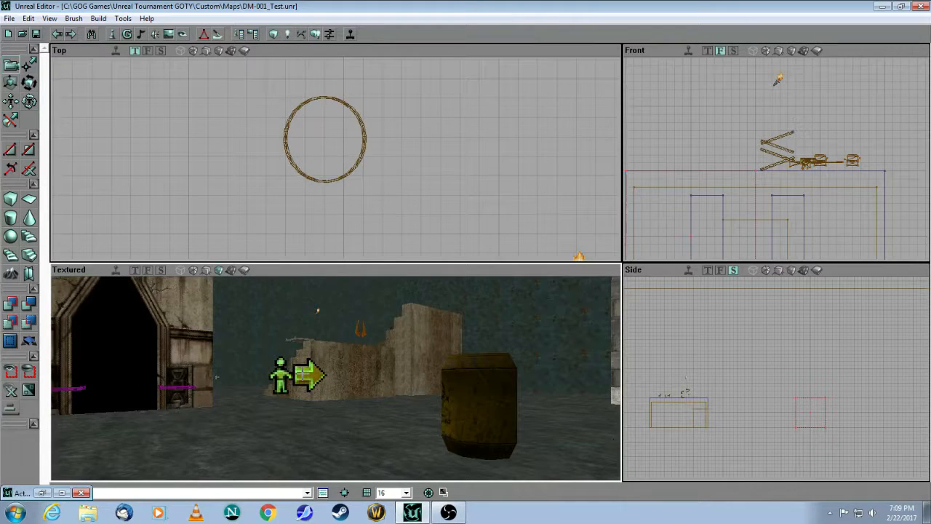
pyautogui.rightClick(304, 376)
pyautogui.click(326, 339)
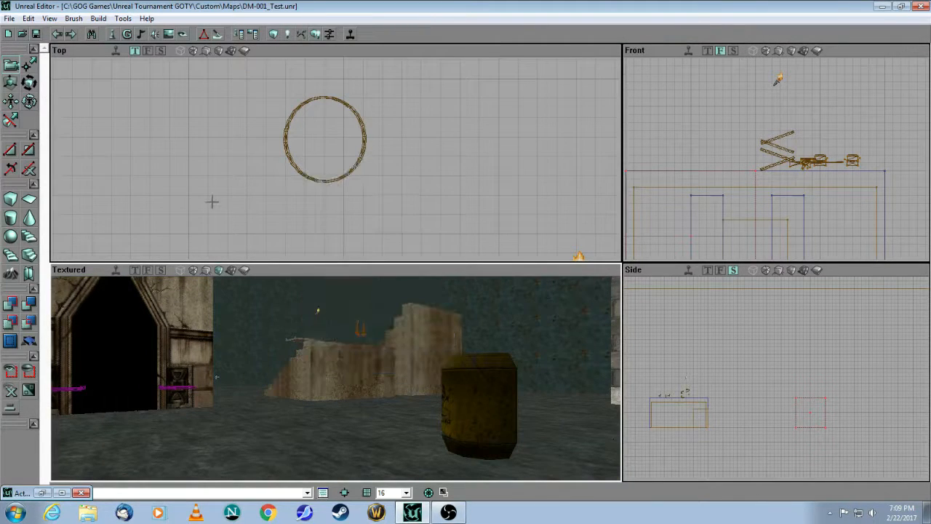
# - Select the floor barrel and choose the Barrel1 class under Decoration > ut_Decoration in the actor classes
pyautogui.moveTo(326, 356); pyautogui.dragTo(370, 364)
pyautogui.moveTo(341, 393); pyautogui.dragTo(333, 376)
pyautogui.click(328, 391)
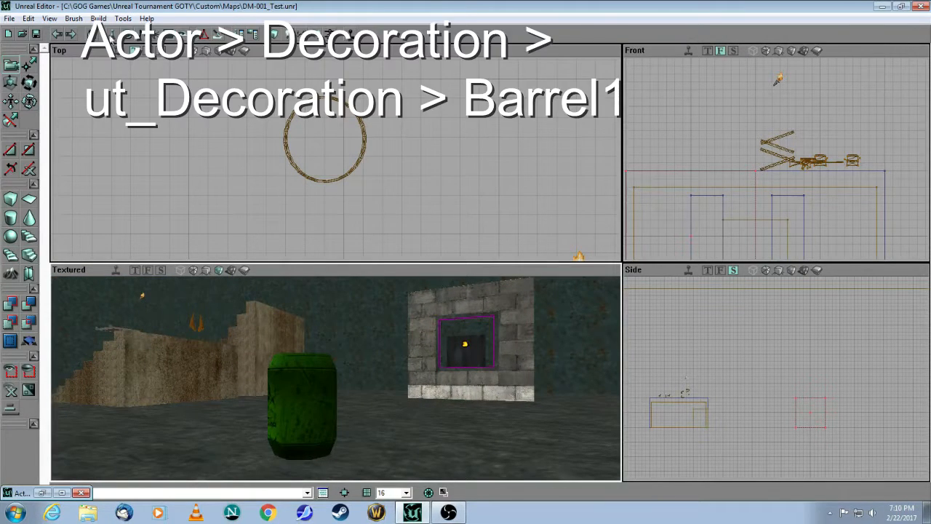
pyautogui.click(114, 34)
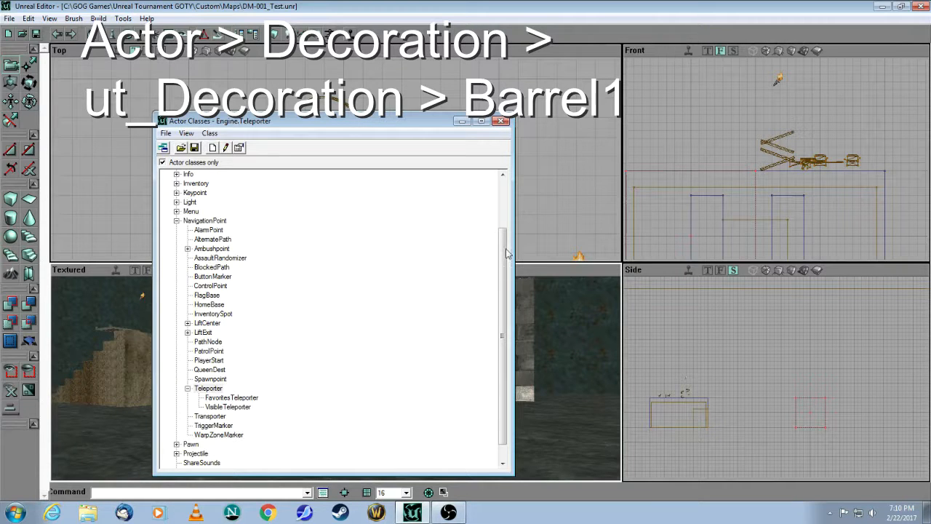
pyautogui.moveTo(505, 244); pyautogui.dragTo(500, 210)
pyautogui.click(176, 211)
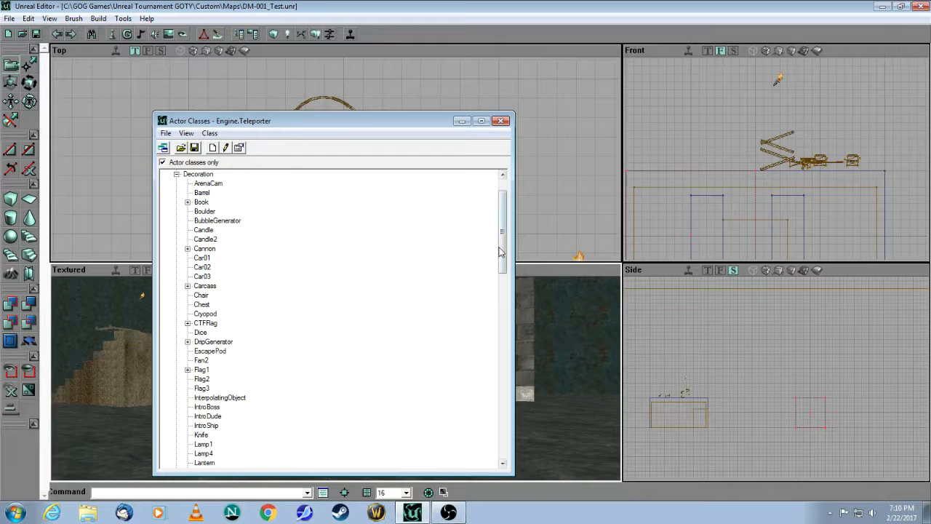
pyautogui.scroll(-3, 497, 273)
pyautogui.moveTo(496, 273); pyautogui.dragTo(332, 376)
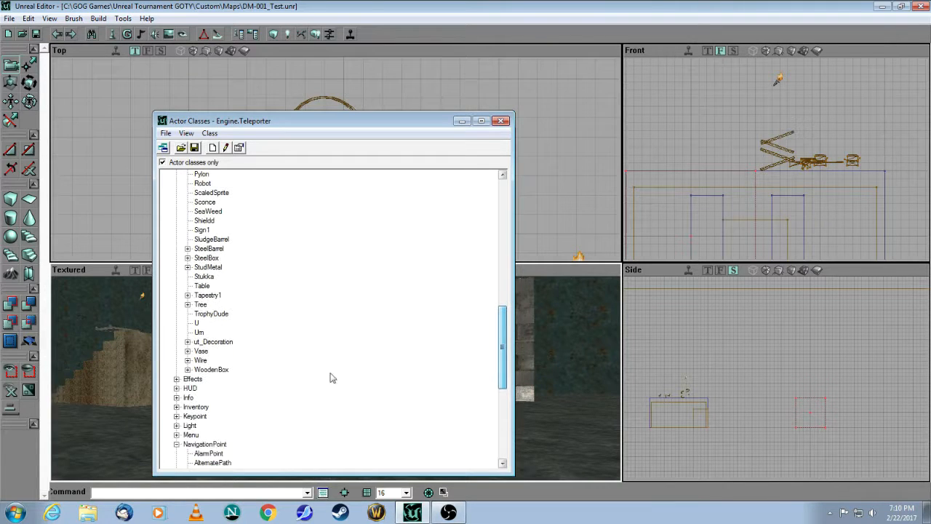
pyautogui.click(188, 342)
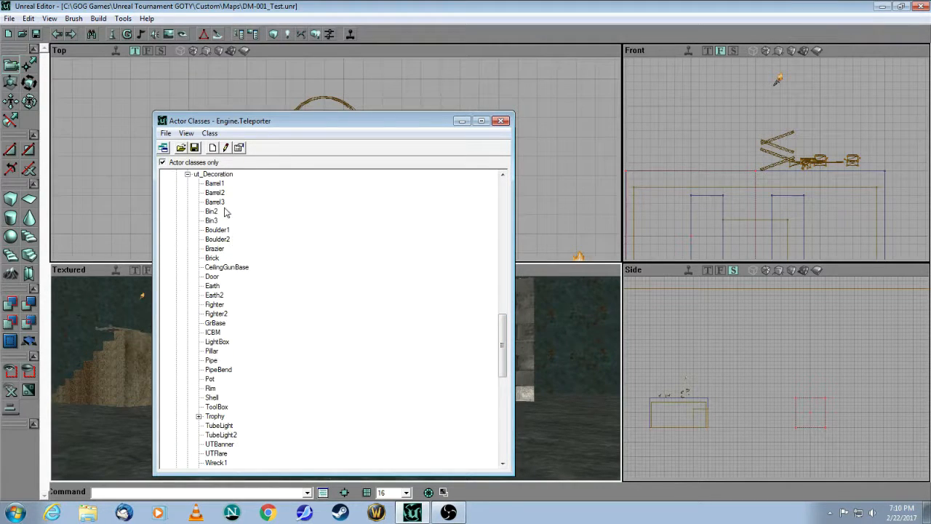
pyautogui.click(215, 184)
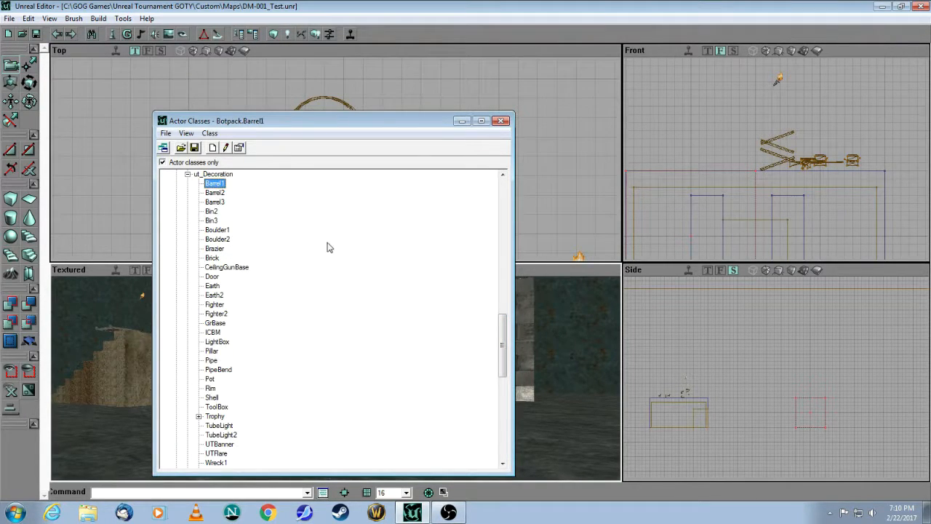
pyautogui.click(500, 121)
# - Set bBlockActors, bBlockPlayers and bCollideActors to False in the Collision properties of the floor barrel
pyautogui.moveTo(383, 368); pyautogui.dragTo(372, 359)
pyautogui.rightClick(314, 380)
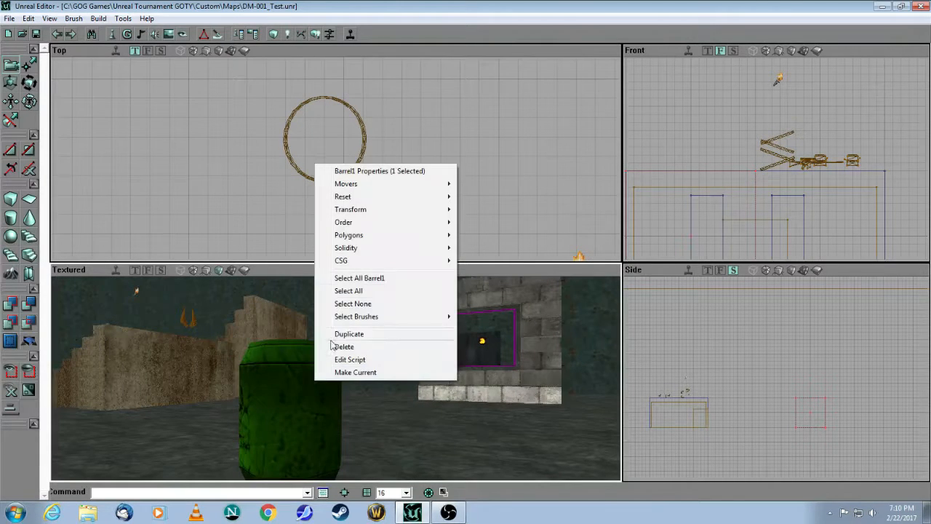
pyautogui.click(369, 173)
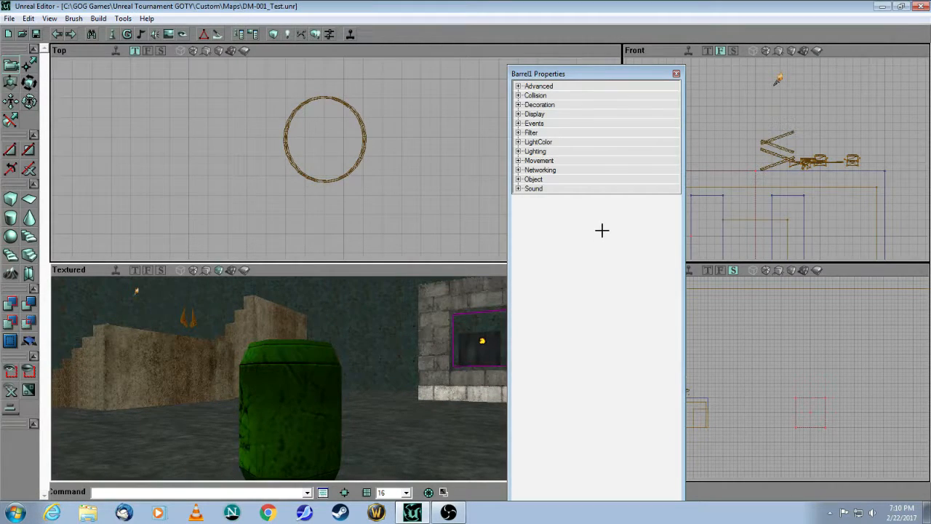
pyautogui.click(518, 98)
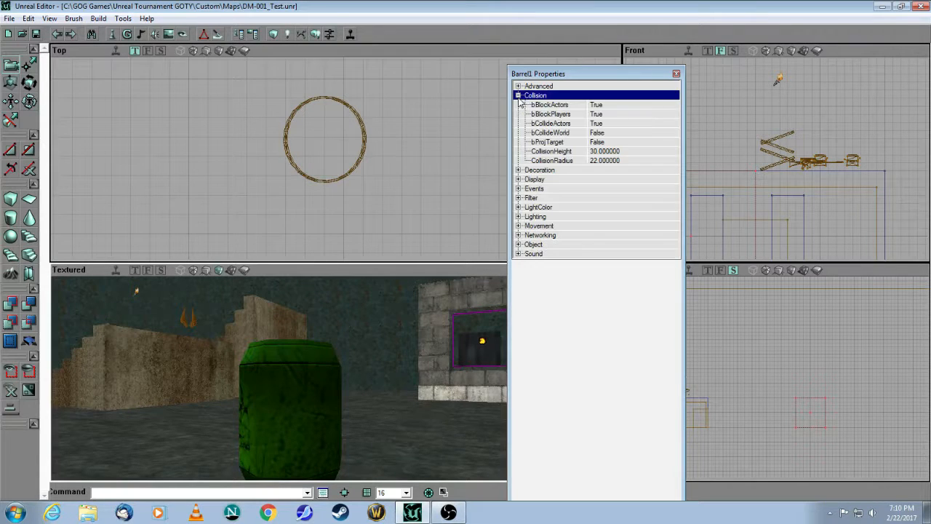
pyautogui.click(639, 106)
pyautogui.click(672, 104)
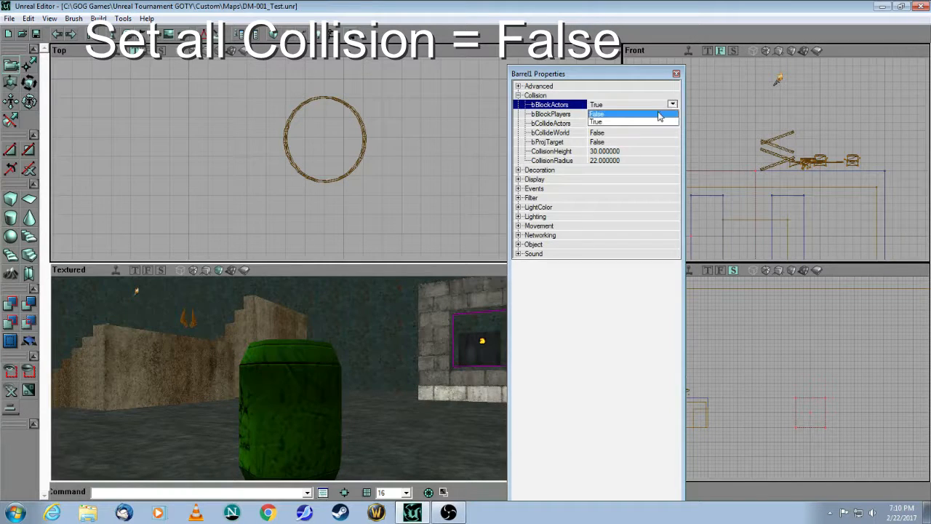
pyautogui.click(657, 115)
pyautogui.click(640, 114)
pyautogui.click(672, 113)
pyautogui.click(656, 125)
pyautogui.click(640, 125)
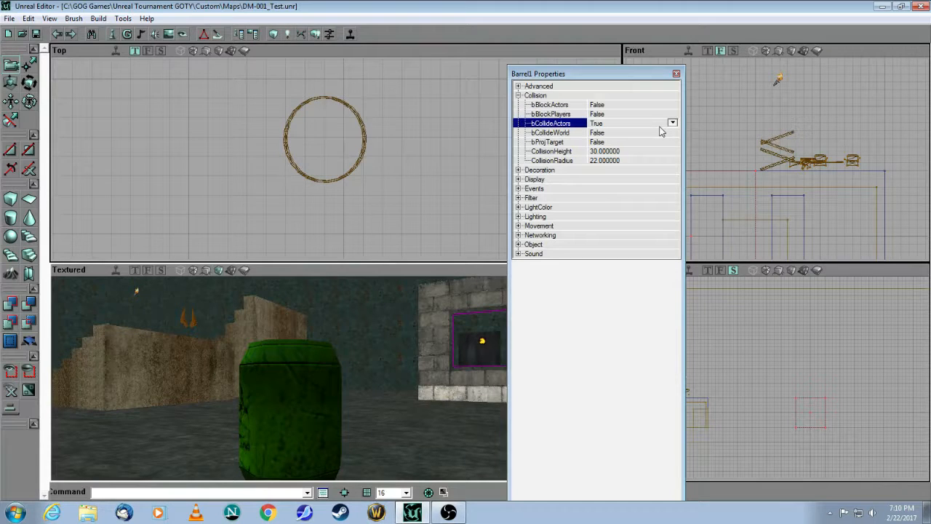
pyautogui.click(672, 122)
pyautogui.click(656, 134)
# - Set the barrel's Display properties to DrawType DT_Sprite and Style STY_Translucent
pyautogui.click(518, 180)
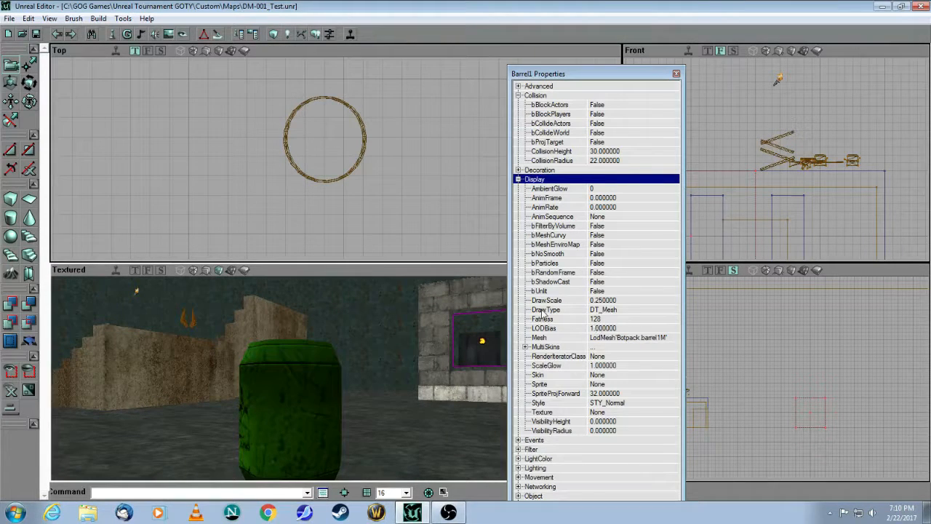
pyautogui.click(645, 309)
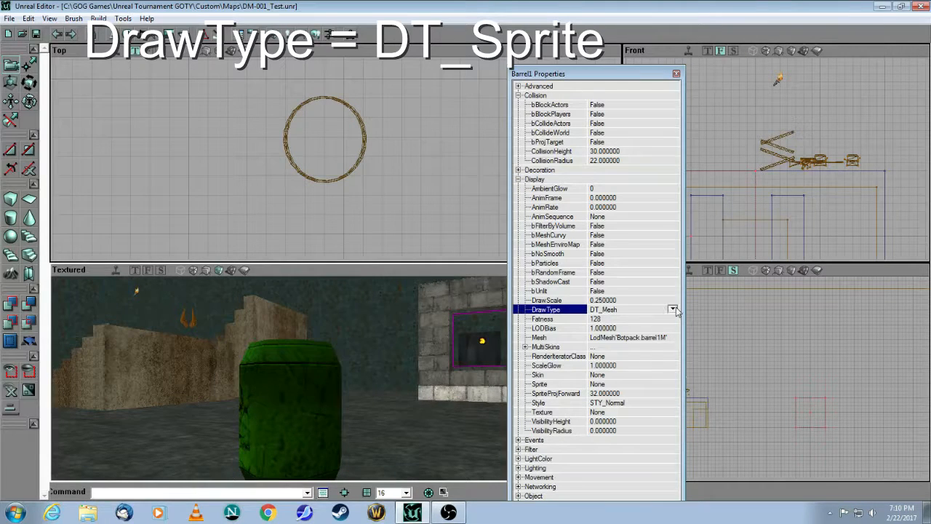
pyautogui.click(673, 310)
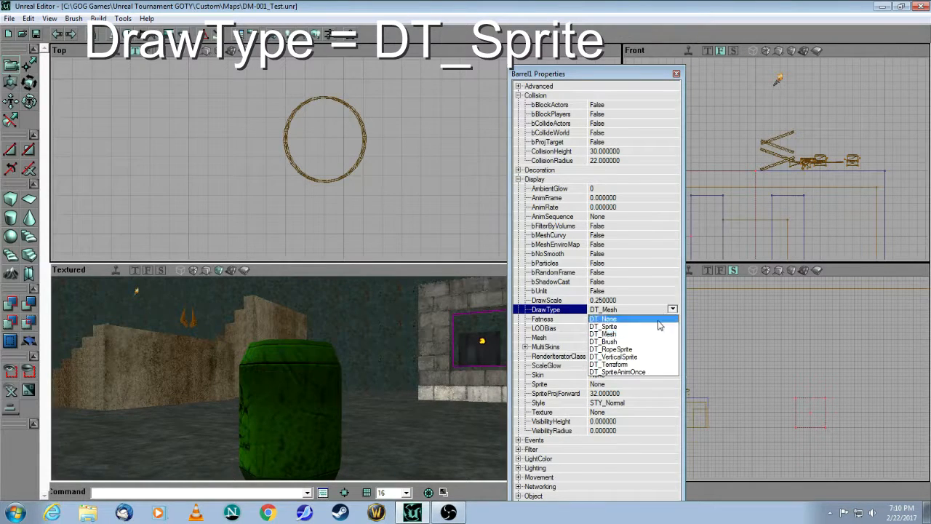
pyautogui.click(639, 327)
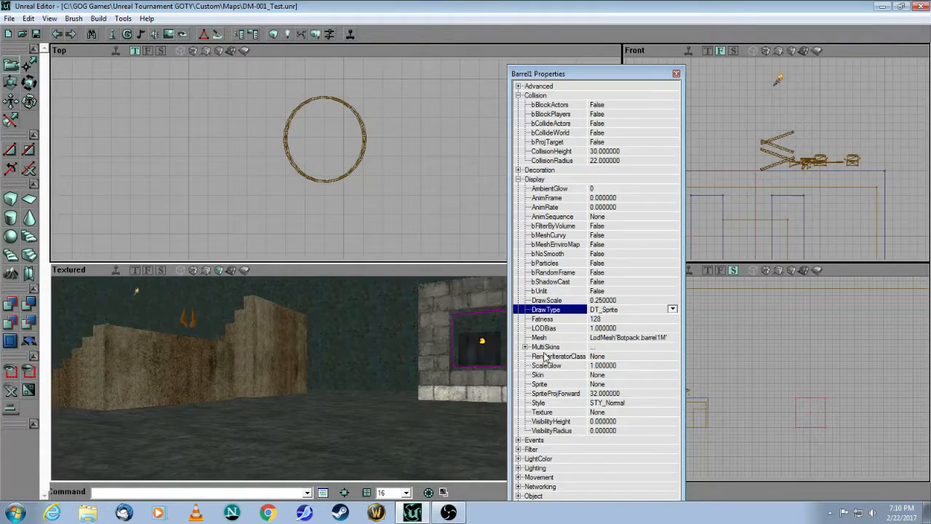
pyautogui.click(603, 403)
pyautogui.click(672, 402)
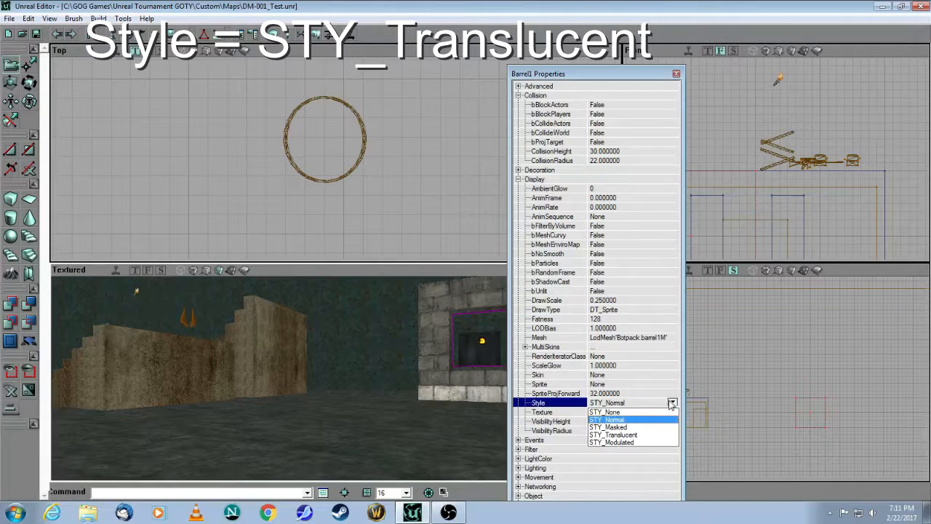
pyautogui.click(634, 435)
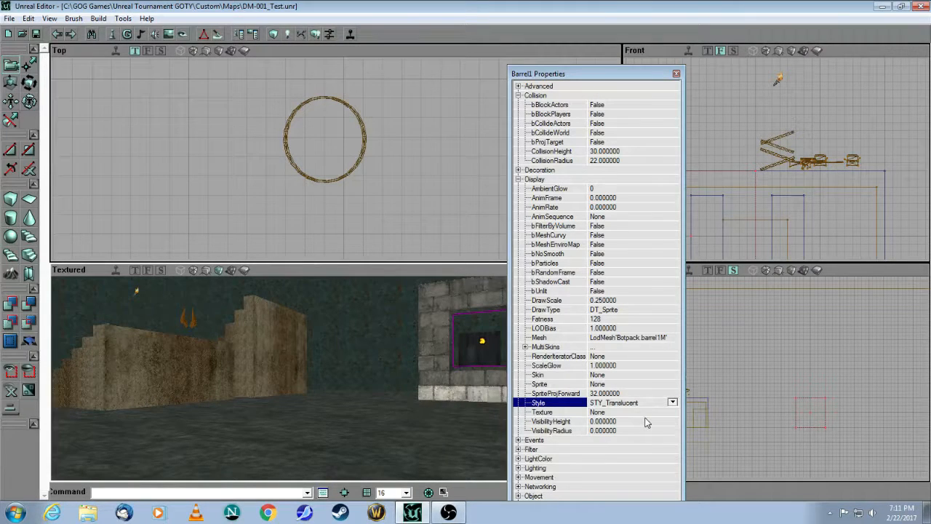
# - Open the texture browser from the barrel's Texture property and load the SpaceFX.utx texture package
pyautogui.click(608, 411)
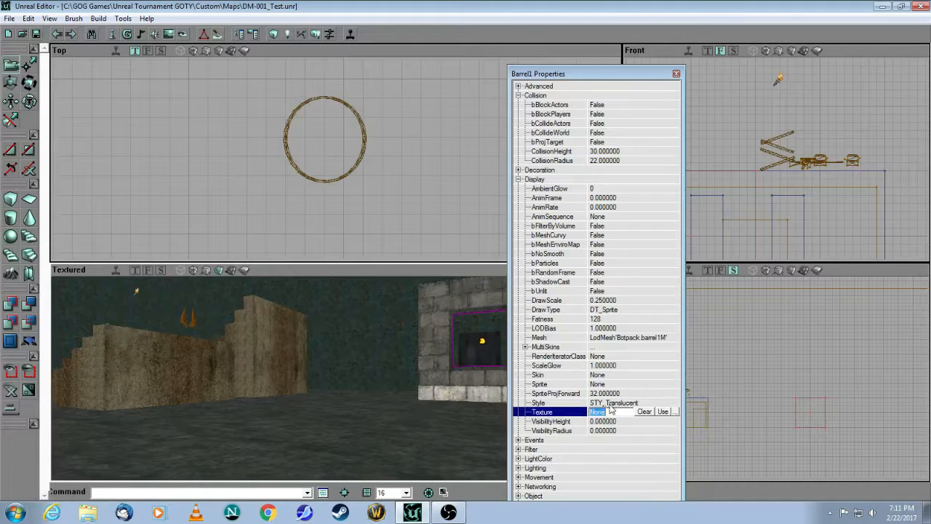
pyautogui.click(675, 412)
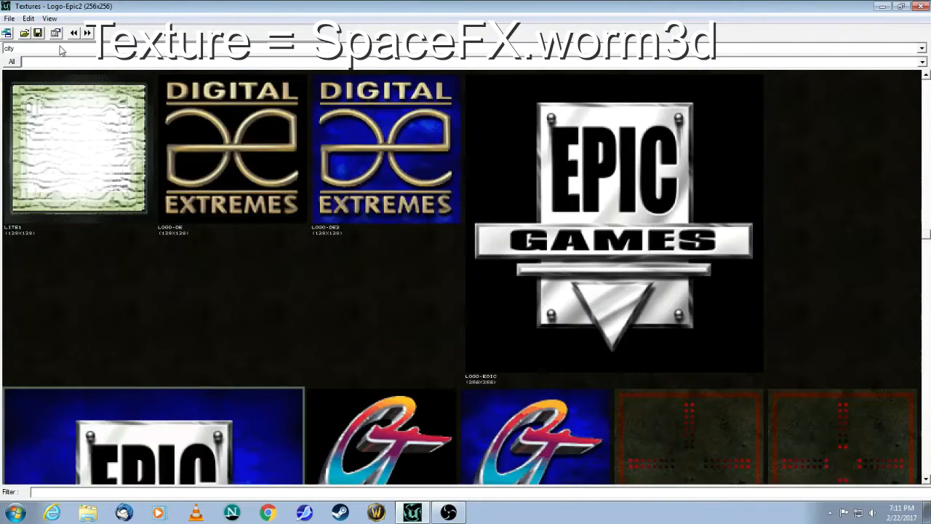
pyautogui.click(8, 19)
pyautogui.click(30, 44)
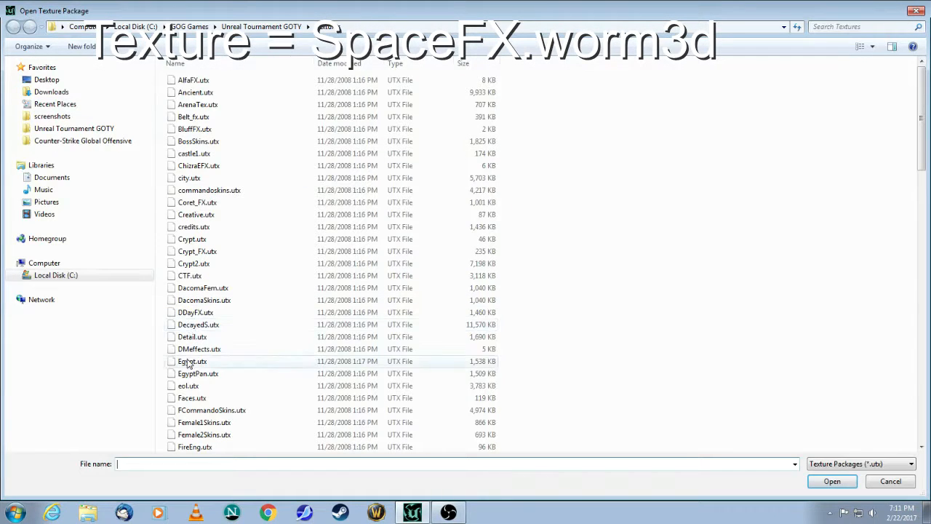
pyautogui.click(195, 373)
pyautogui.scroll(-12, 203, 374)
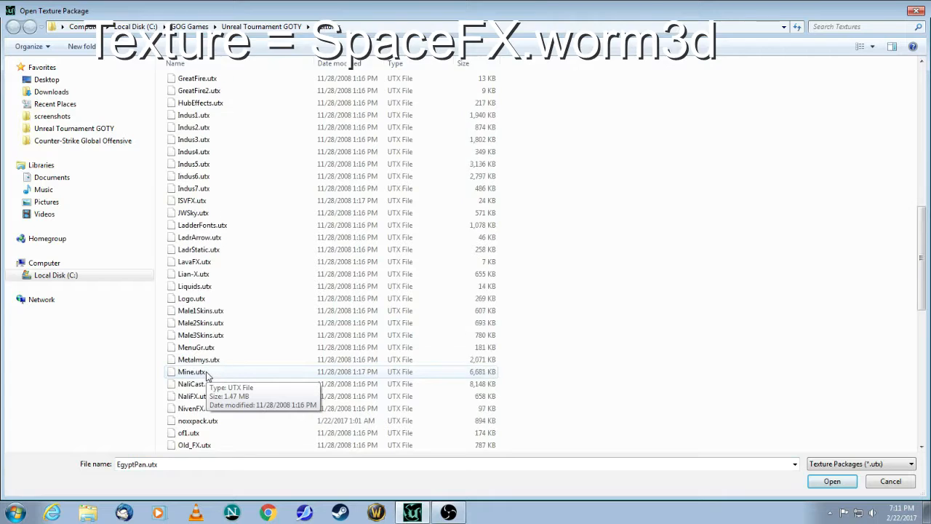
pyautogui.scroll(-8, 206, 375)
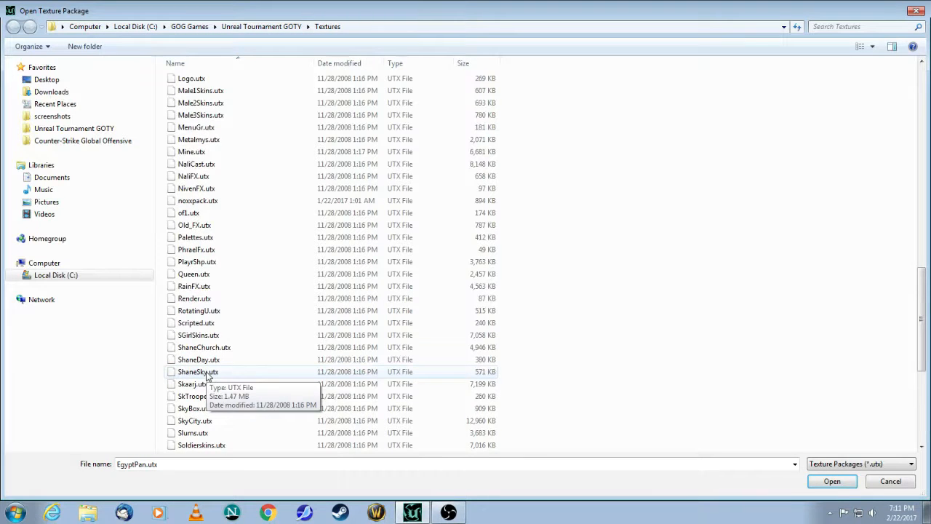
pyautogui.scroll(-1, 207, 375)
pyautogui.click(465, 421)
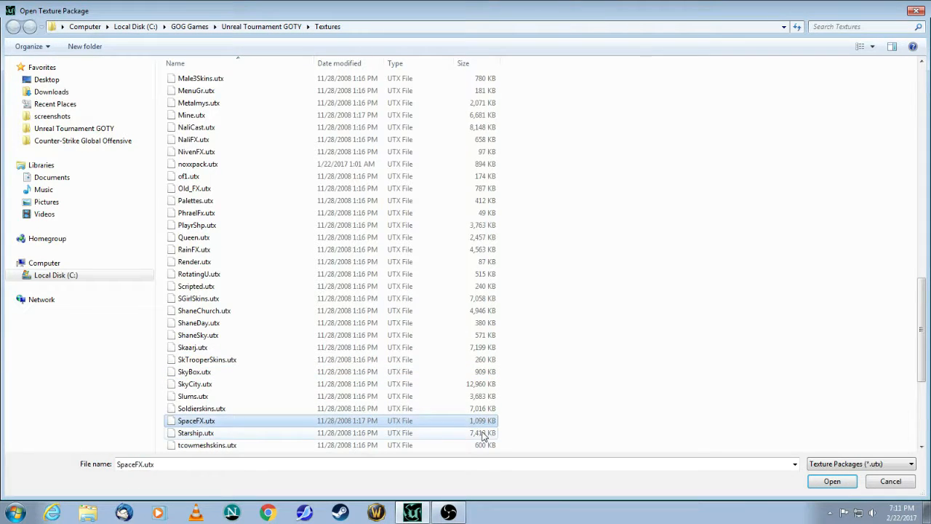
pyautogui.click(832, 482)
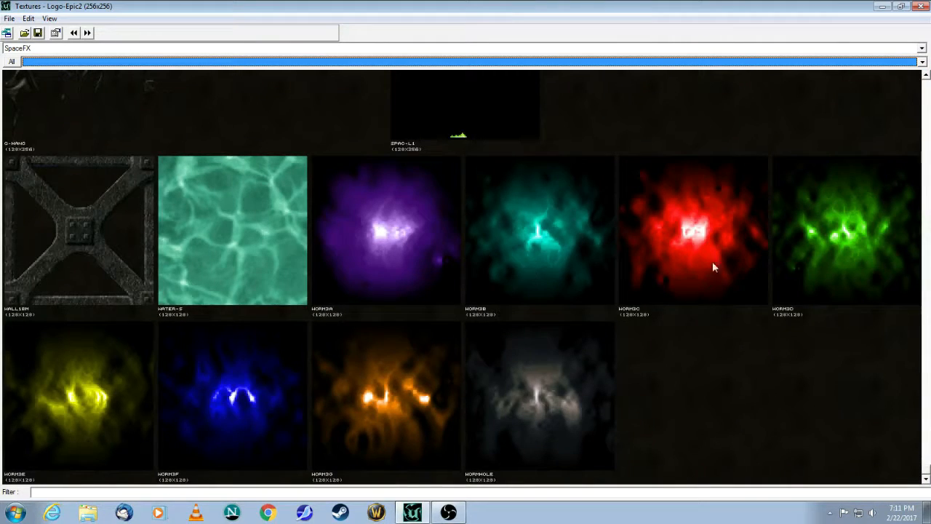
# - Choose the green worm3d texture from SpaceFX, apply it as the barrel's Texture, and close the barrel's properties
pyautogui.click(846, 253)
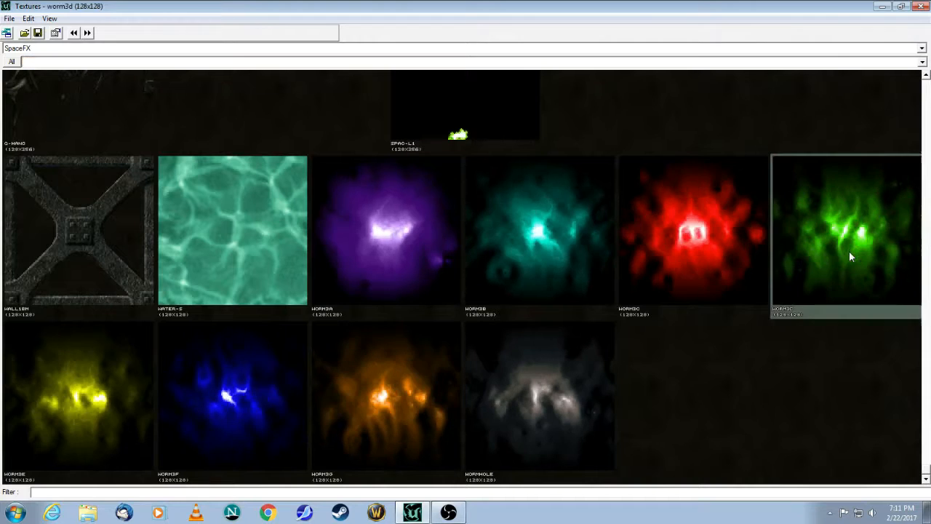
pyautogui.click(880, 7)
pyautogui.click(603, 374)
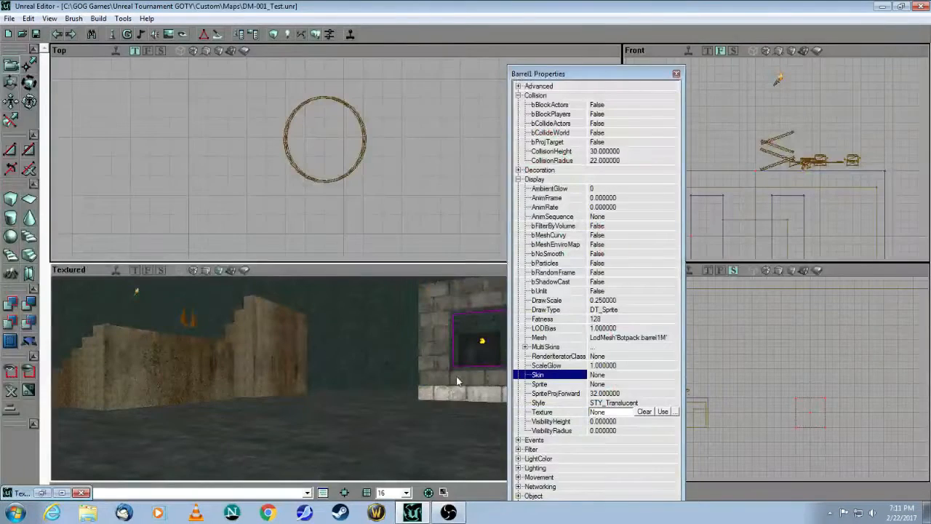
pyautogui.click(631, 411)
pyautogui.click(648, 403)
pyautogui.click(648, 412)
pyautogui.click(662, 412)
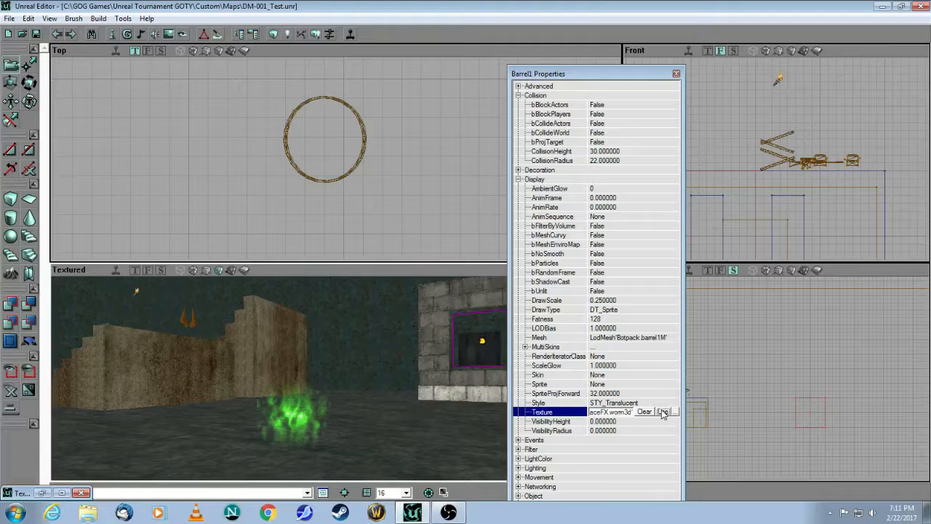
pyautogui.click(648, 457)
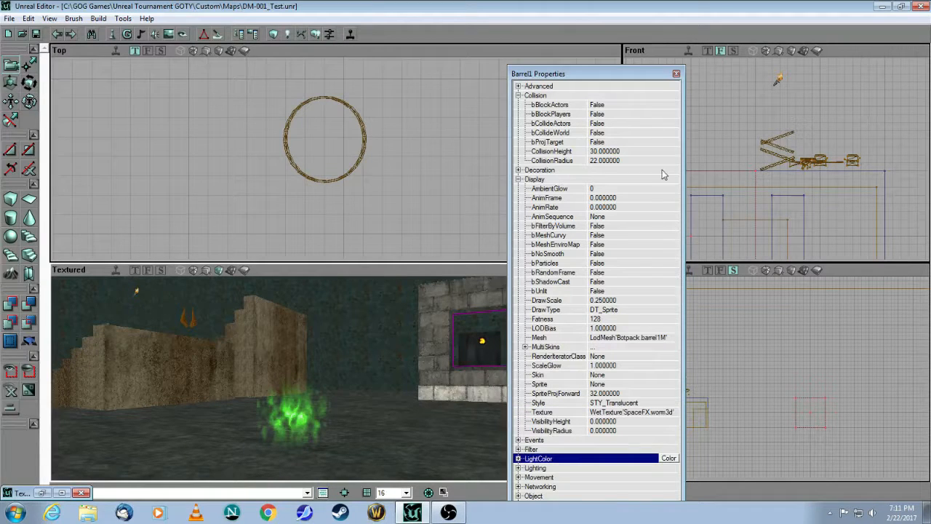
pyautogui.click(677, 74)
# - Turn on the real-time preview of the Textured viewport with the green sprite in close view
pyautogui.moveTo(190, 304); pyautogui.dragTo(168, 313)
pyautogui.click(117, 272)
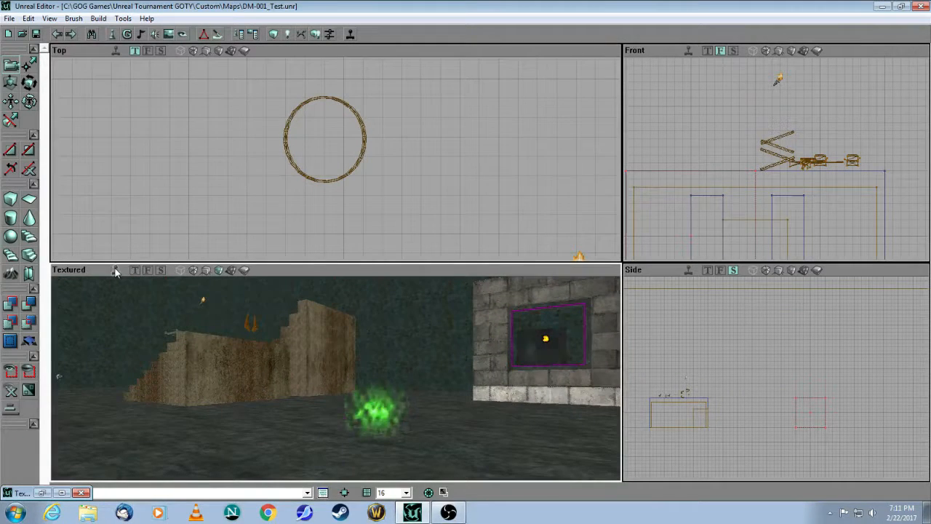
pyautogui.moveTo(228, 413)
pyautogui.mouseDown()
pyautogui.moveTo(229, 381)
pyautogui.moveTo(255, 429)
pyautogui.moveTo(270, 411)
pyautogui.moveTo(207, 370)
pyautogui.moveTo(182, 400)
pyautogui.moveTo(184, 368)
pyautogui.moveTo(236, 415)
pyautogui.moveTo(211, 412)
pyautogui.moveTo(235, 410)
pyautogui.mouseUp()
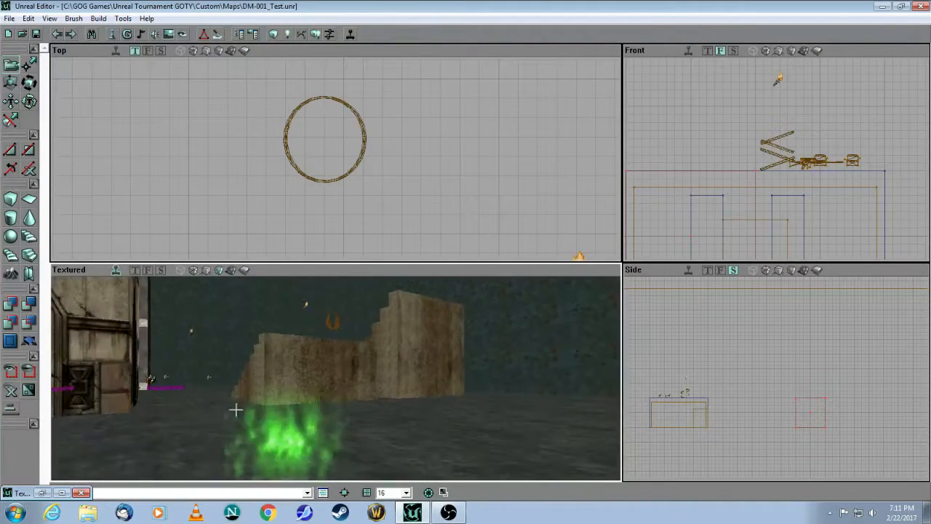
# - Set the green-sprite barrel's DrawScale to 0.5 in its Display properties and close them
pyautogui.rightClick(281, 450)
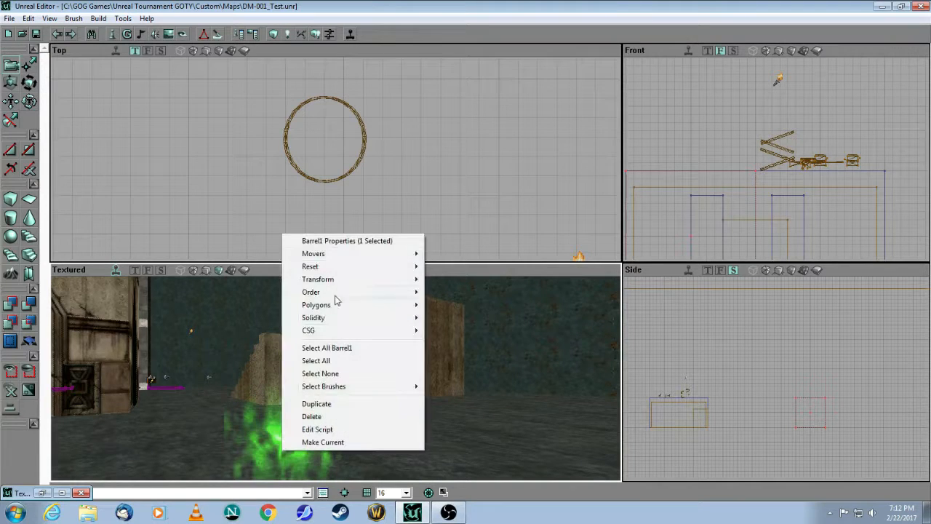
pyautogui.click(339, 240)
pyautogui.click(519, 115)
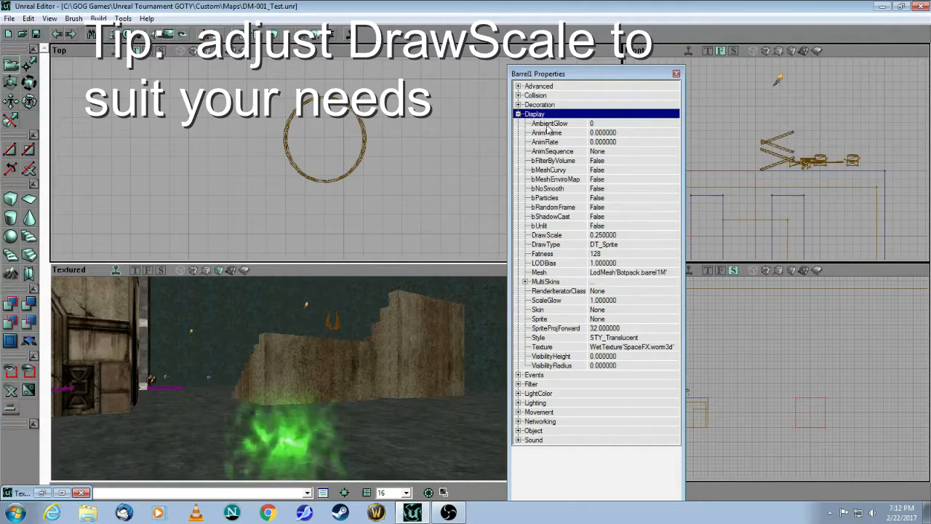
pyautogui.click(625, 234)
pyautogui.press('BackSpace')
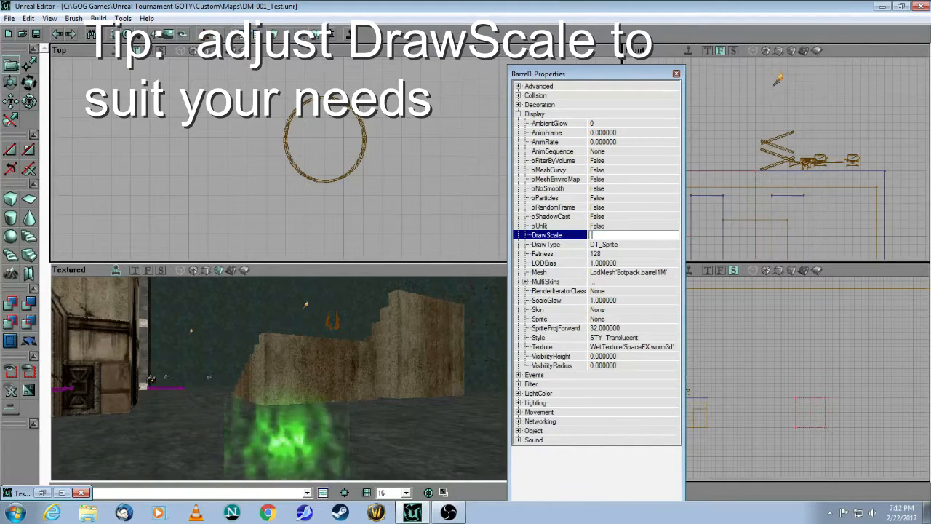
pyautogui.click(656, 179)
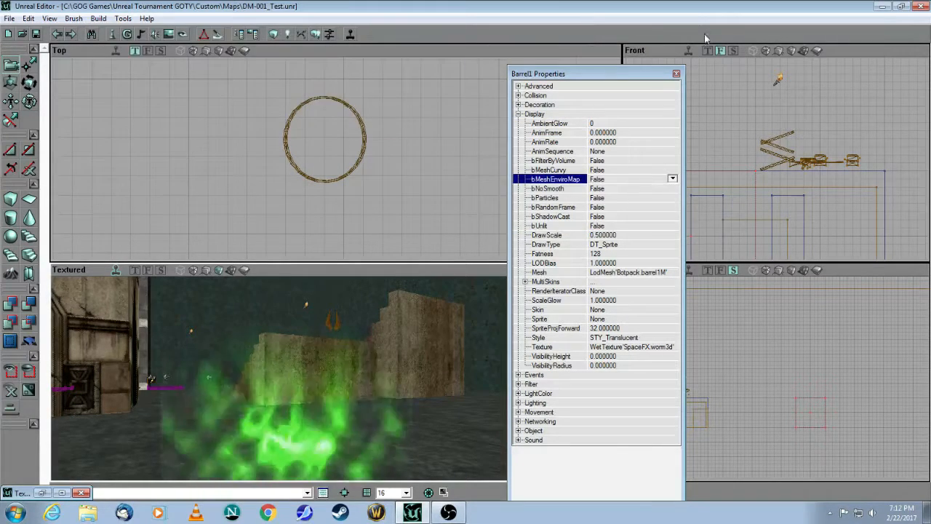
pyautogui.click(675, 74)
# - Delete the green-sprite barrel from the main floor
pyautogui.scroll(-6, 676, 73)
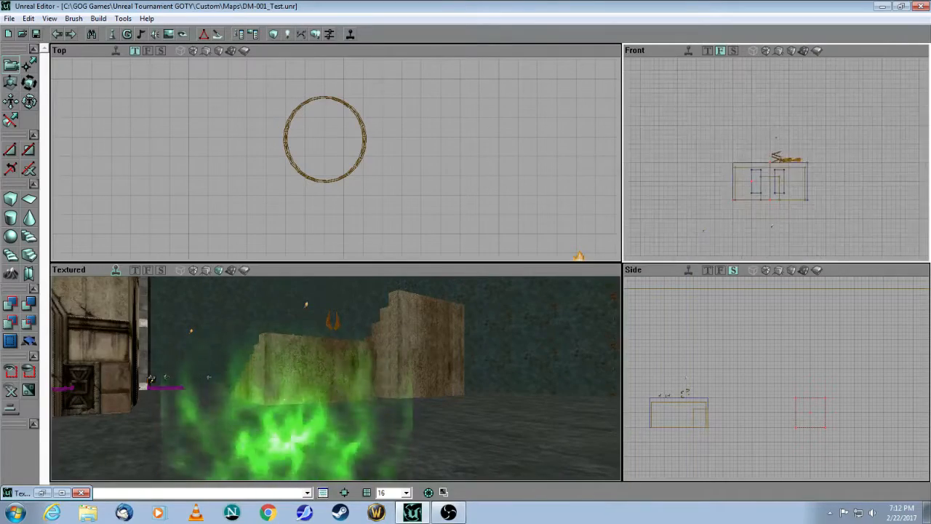
pyautogui.scroll(8, 711, 113)
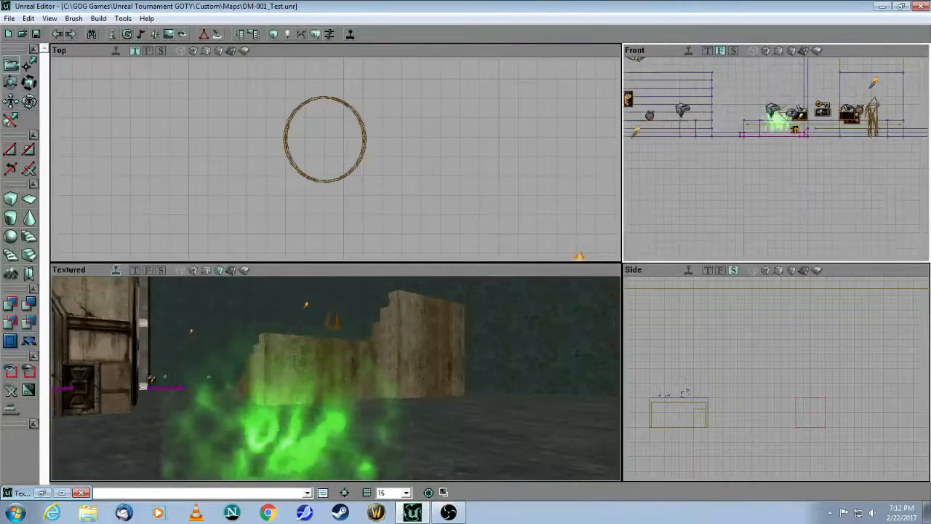
pyautogui.scroll(2, 675, 199)
pyautogui.scroll(-6, 675, 200)
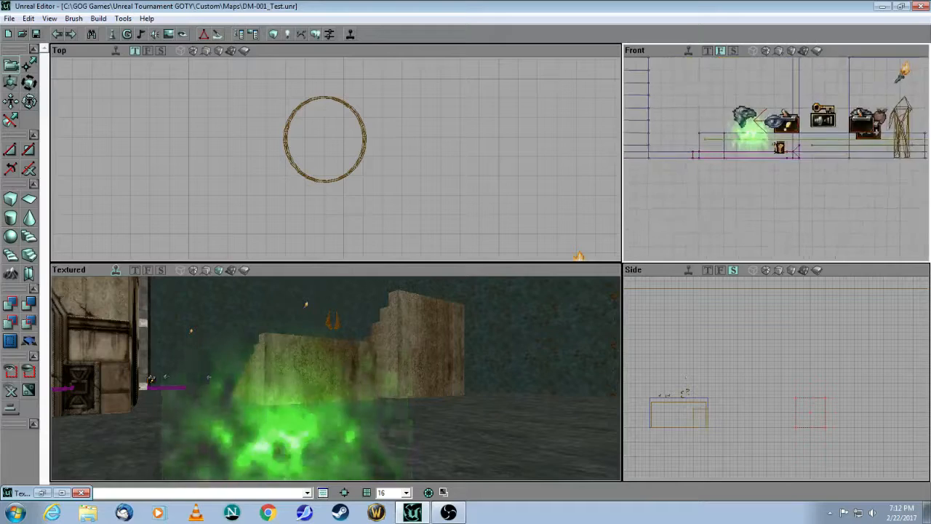
pyautogui.scroll(5, 675, 199)
pyautogui.moveTo(509, 349); pyautogui.dragTo(509, 414)
pyautogui.moveTo(335, 378); pyautogui.dragTo(363, 355)
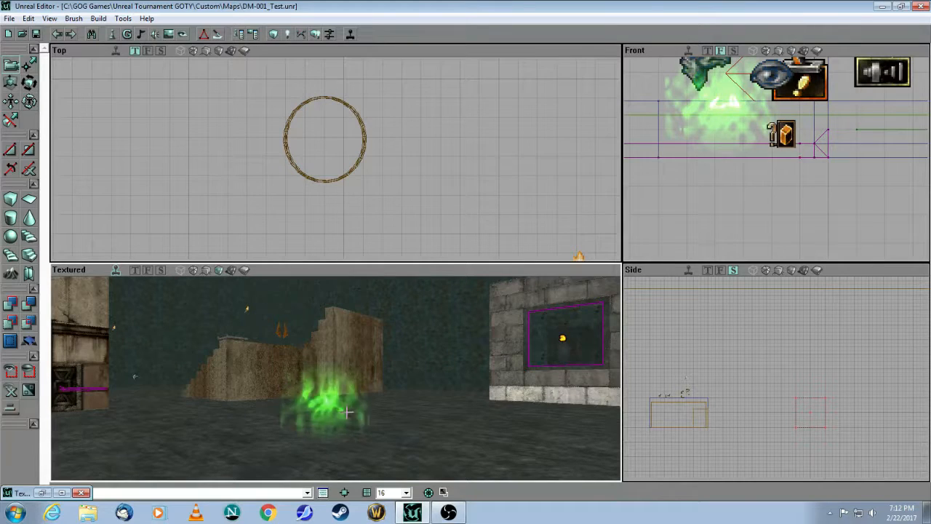
pyautogui.moveTo(249, 380); pyautogui.dragTo(262, 397)
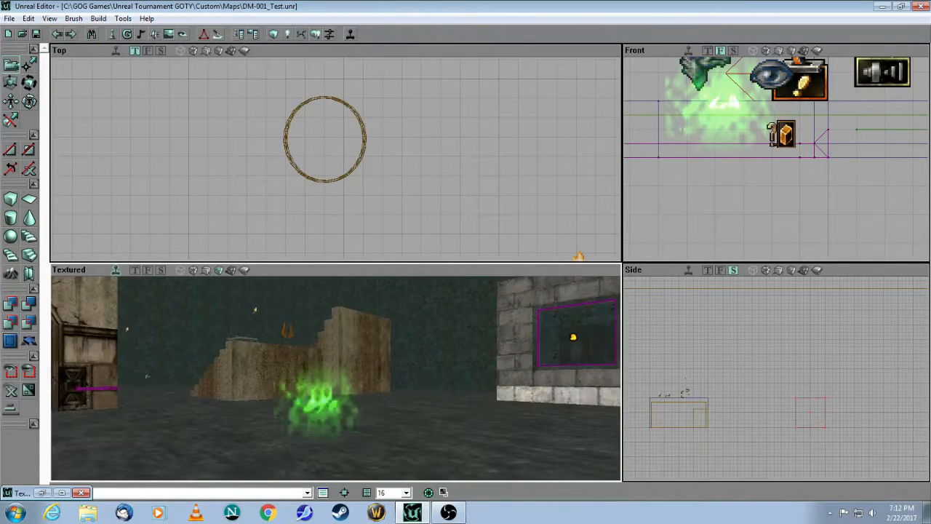
pyautogui.rightClick(317, 399)
pyautogui.click(335, 365)
# - Examine the existing teleporter with the red sprite effect inside the stone-walled room in the 3D view
pyautogui.moveTo(320, 385); pyautogui.dragTo(211, 452)
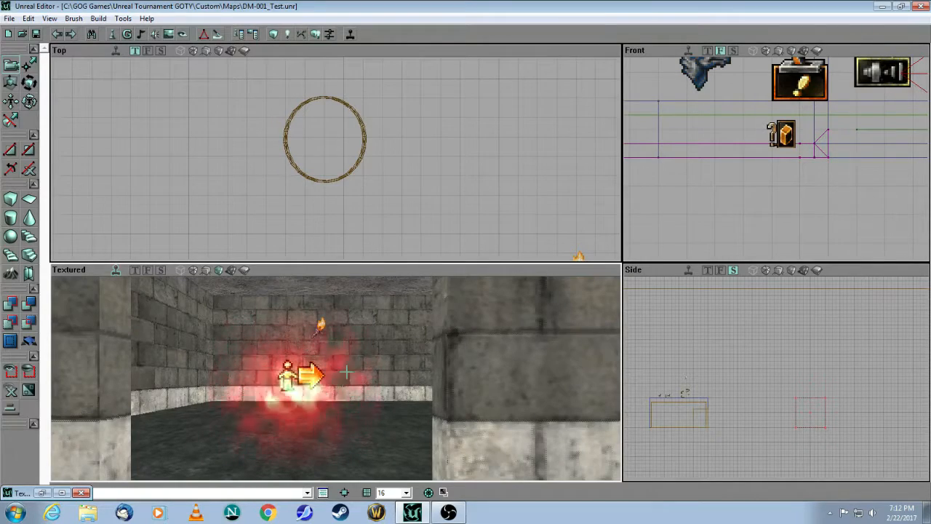
pyautogui.moveTo(344, 387)
pyautogui.mouseDown()
pyautogui.moveTo(320, 353)
pyautogui.moveTo(363, 327)
pyautogui.moveTo(349, 386)
pyautogui.mouseUp()
pyautogui.moveTo(297, 401); pyautogui.dragTo(295, 327)
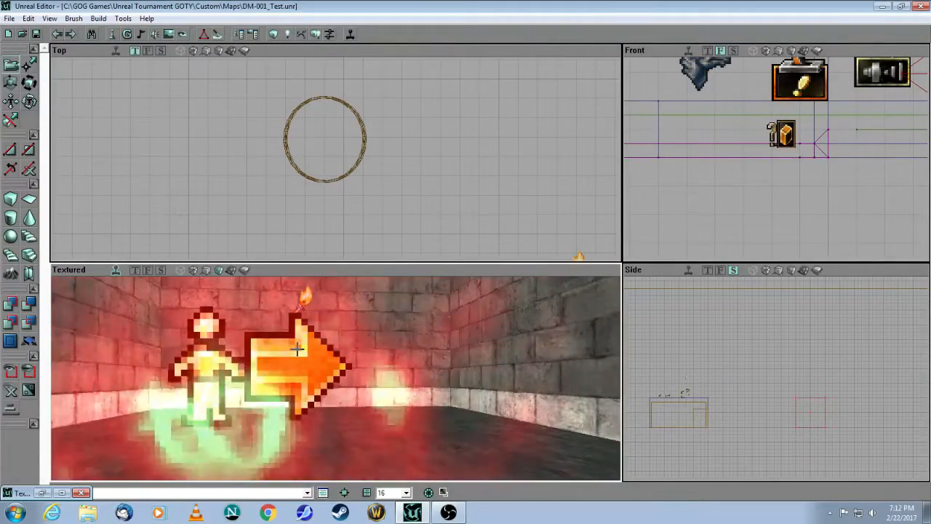
# - Inspect the Teleporter and Events properties of the teleporter inside the red sprite effect
pyautogui.moveTo(398, 185)
pyautogui.mouseDown()
pyautogui.moveTo(398, 218)
pyautogui.moveTo(429, 207)
pyautogui.moveTo(431, 170)
pyautogui.moveTo(451, 186)
pyautogui.moveTo(385, 211)
pyautogui.moveTo(407, 176)
pyautogui.mouseUp()
pyautogui.click(338, 121)
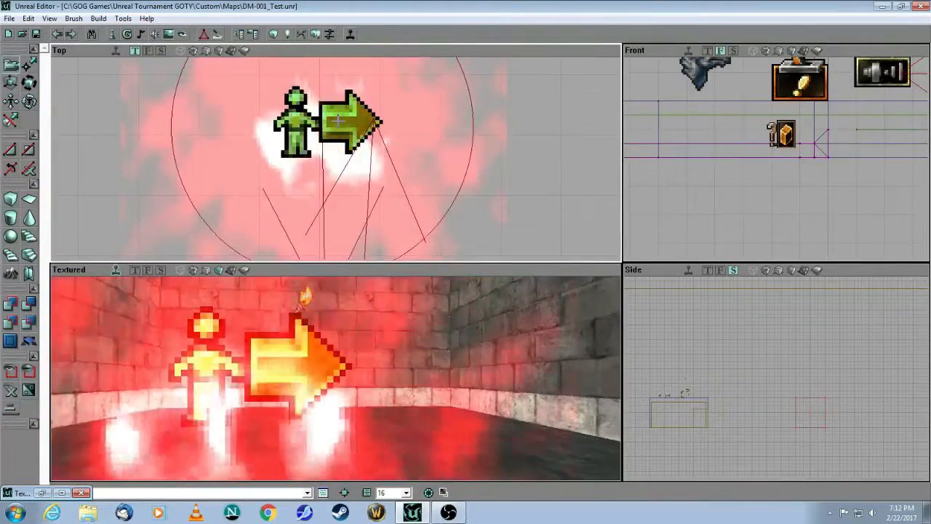
pyautogui.rightClick(338, 122)
pyautogui.click(360, 130)
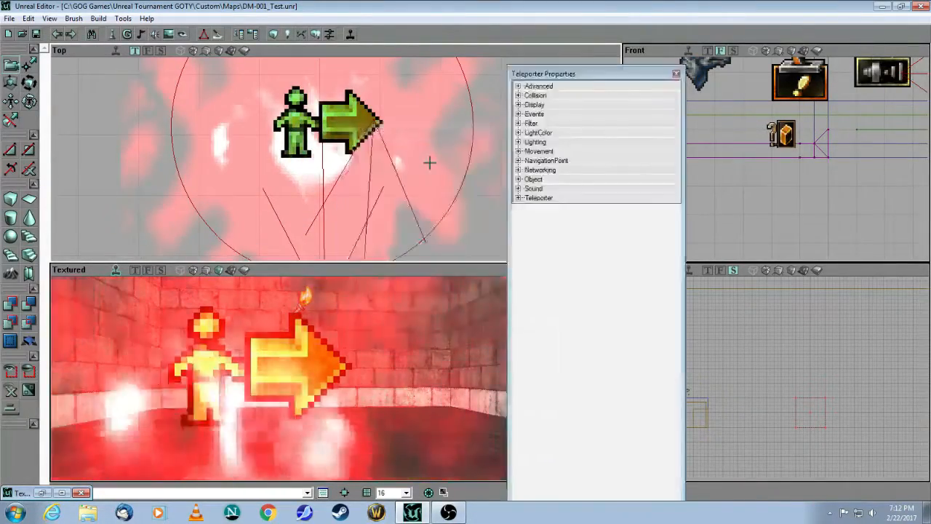
pyautogui.click(518, 198)
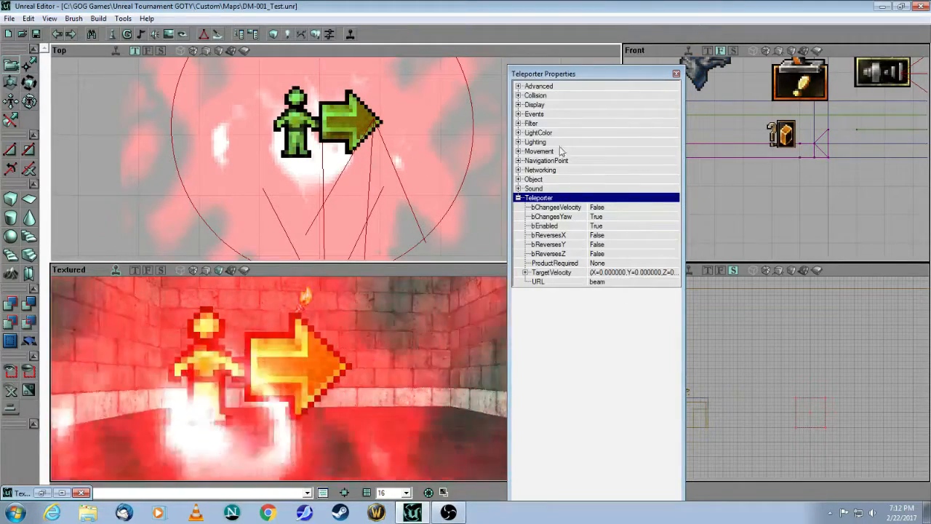
pyautogui.click(519, 114)
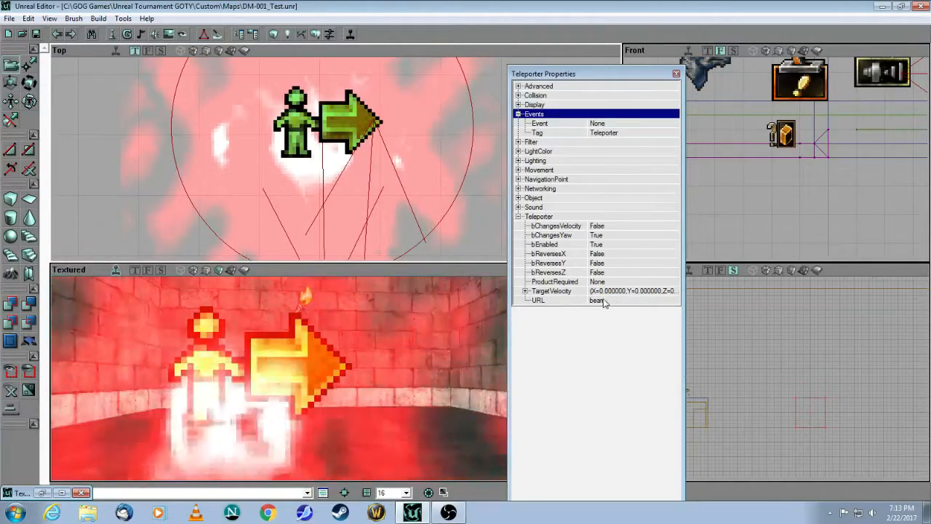
pyautogui.click(676, 73)
# - Examine the teleporter on the main floor, the open stone room with the red sprite effect, and the stone corridor in the 3D view
pyautogui.click(536, 174)
pyautogui.moveTo(434, 323); pyautogui.dragTo(578, 283)
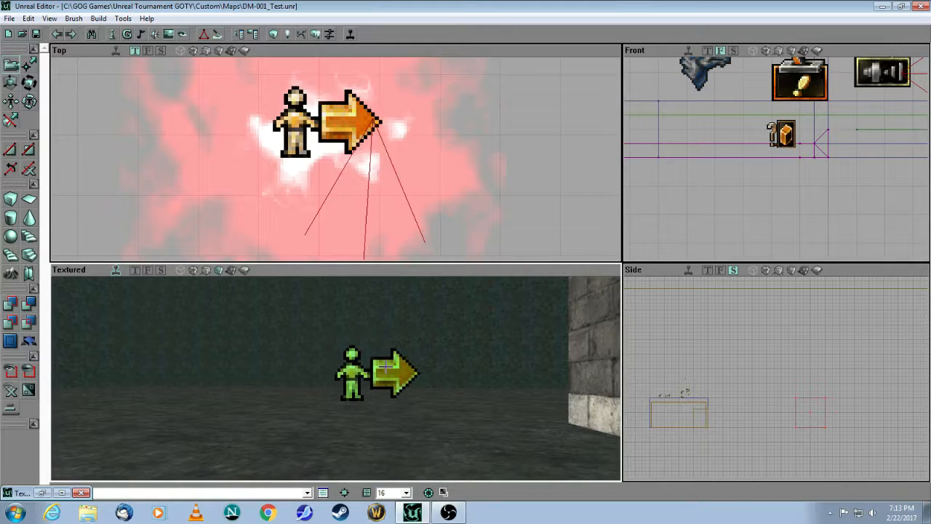
pyautogui.moveTo(456, 373)
pyautogui.mouseDown()
pyautogui.moveTo(465, 415)
pyautogui.moveTo(516, 422)
pyautogui.moveTo(607, 404)
pyautogui.moveTo(517, 404)
pyautogui.moveTo(449, 383)
pyautogui.mouseUp()
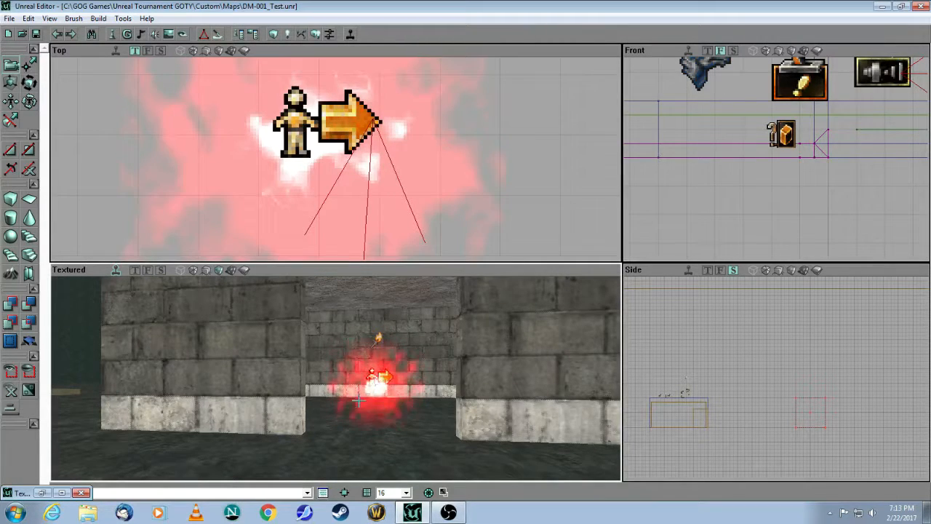
pyautogui.moveTo(391, 389)
pyautogui.mouseDown()
pyautogui.moveTo(392, 327)
pyautogui.moveTo(393, 404)
pyautogui.mouseUp()
pyautogui.moveTo(502, 187); pyautogui.dragTo(502, 189)
pyautogui.moveTo(435, 386); pyautogui.dragTo(433, 407)
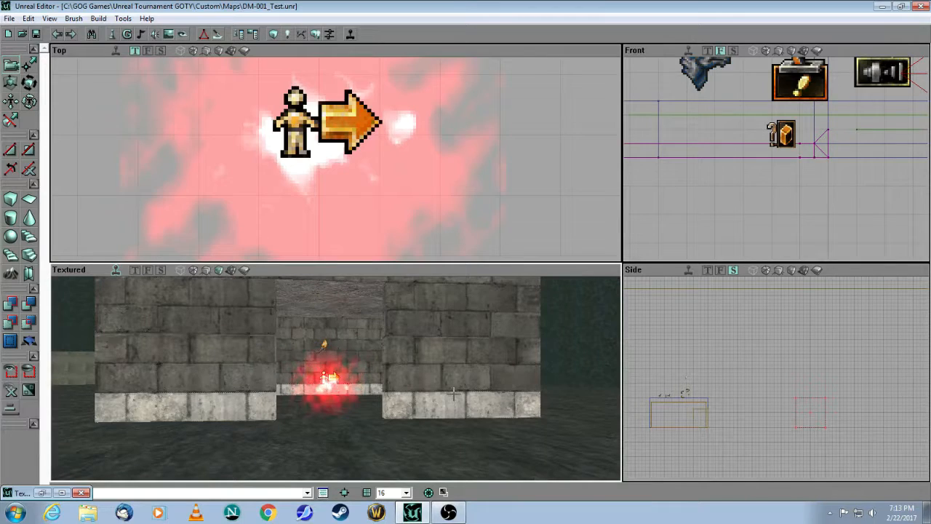
pyautogui.moveTo(473, 384); pyautogui.dragTo(306, 141)
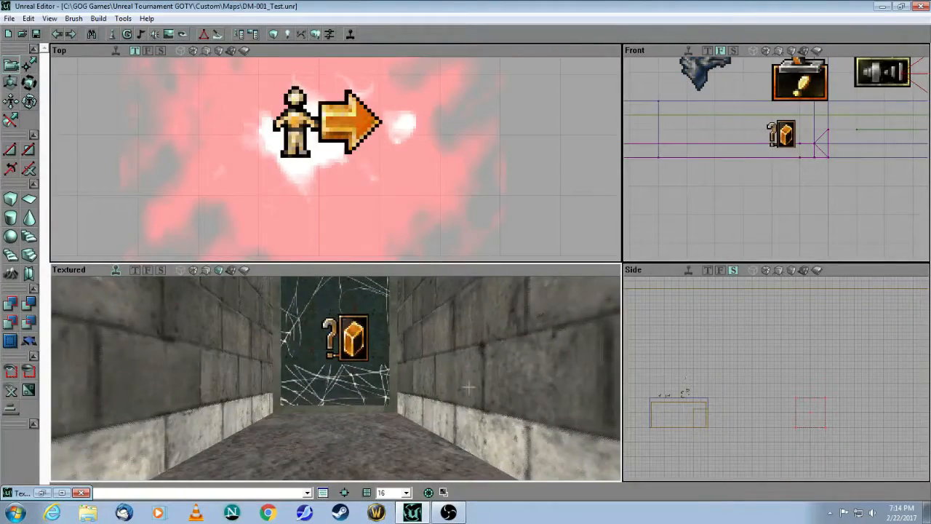
# - Inspect the ZoneVelocity components in the ZoneInfo properties of the zone actor at the end of the stone corridor
pyautogui.rightClick(350, 342)
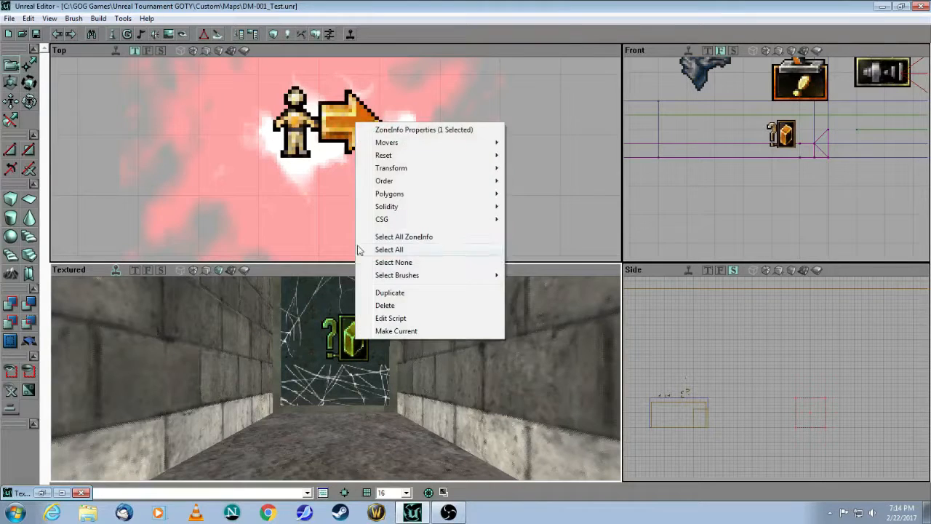
pyautogui.click(373, 130)
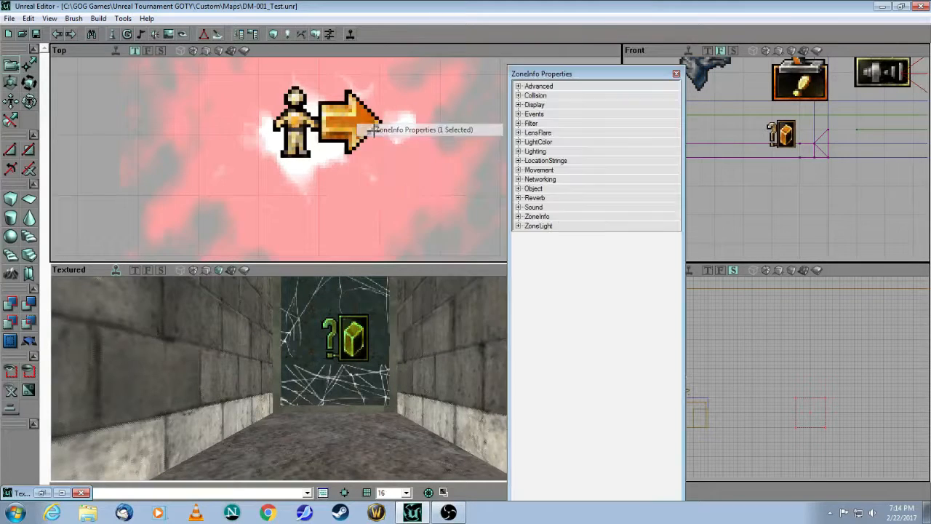
pyautogui.click(518, 216)
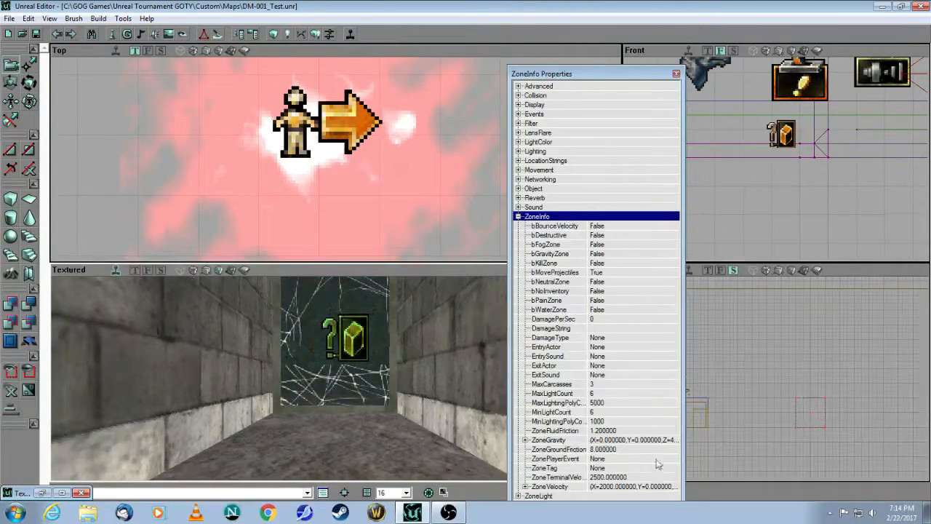
pyautogui.click(525, 486)
pyautogui.scroll(-1, 665, 456)
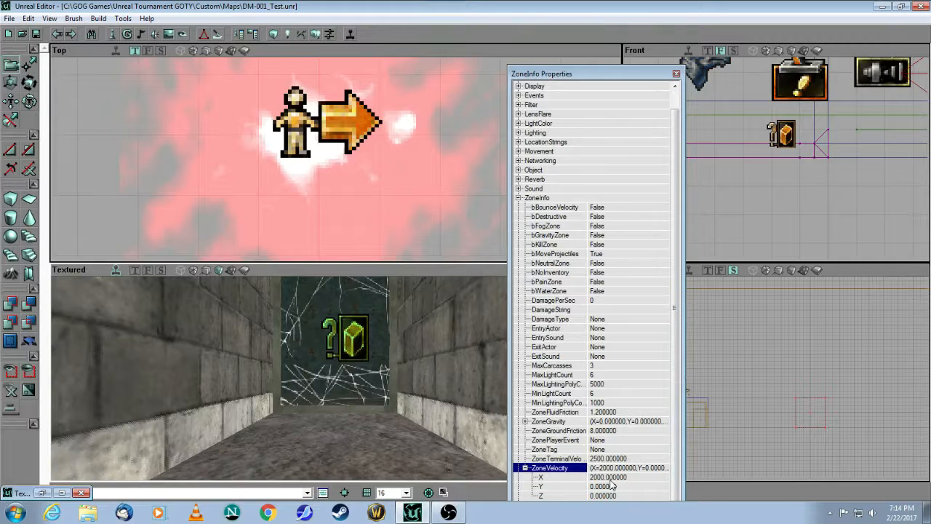
pyautogui.click(676, 74)
# - View the stone corridor's zones in Zone/Portal mode and return the 3D view to Textured mode
pyautogui.moveTo(409, 339); pyautogui.dragTo(410, 373)
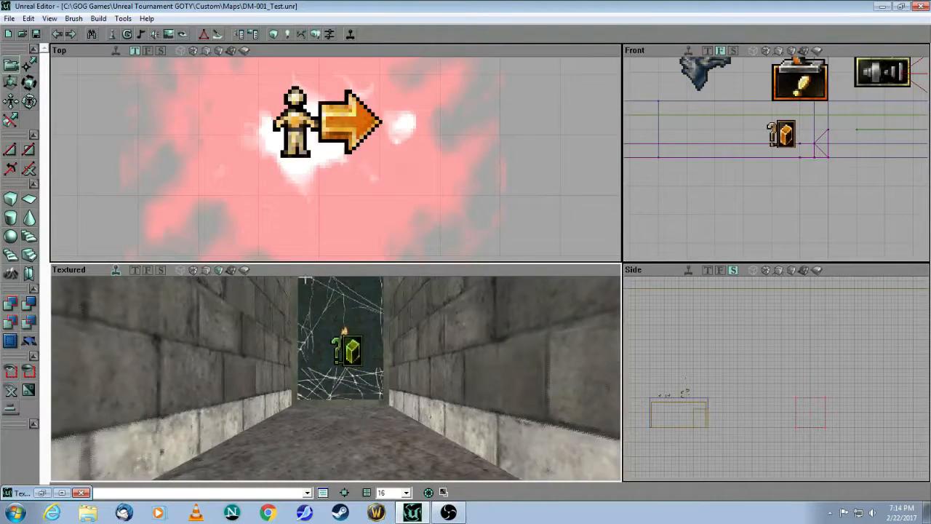
pyautogui.click(246, 272)
pyautogui.moveTo(312, 342); pyautogui.dragTo(279, 349)
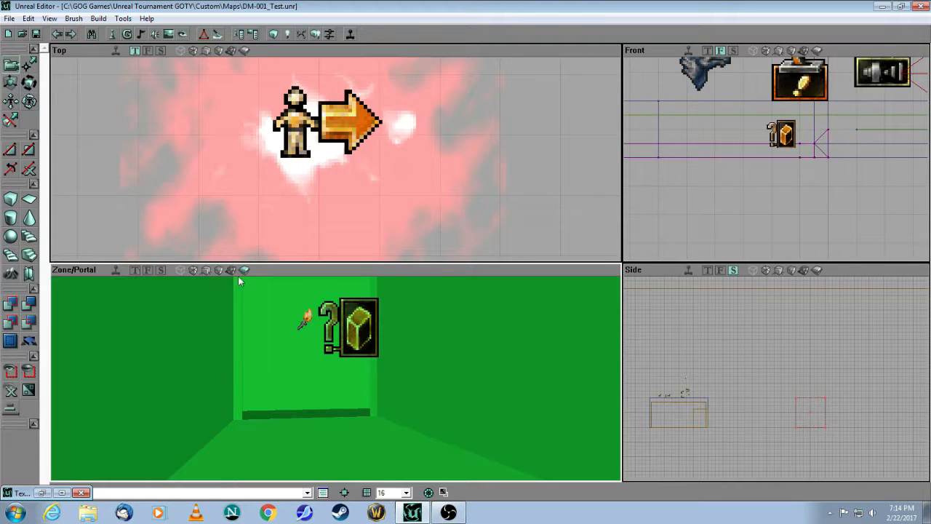
pyautogui.click(219, 270)
# - Examine the long stone corridor from the outside across the main floor in the 3D view
pyautogui.moveTo(216, 277); pyautogui.dragTo(227, 251)
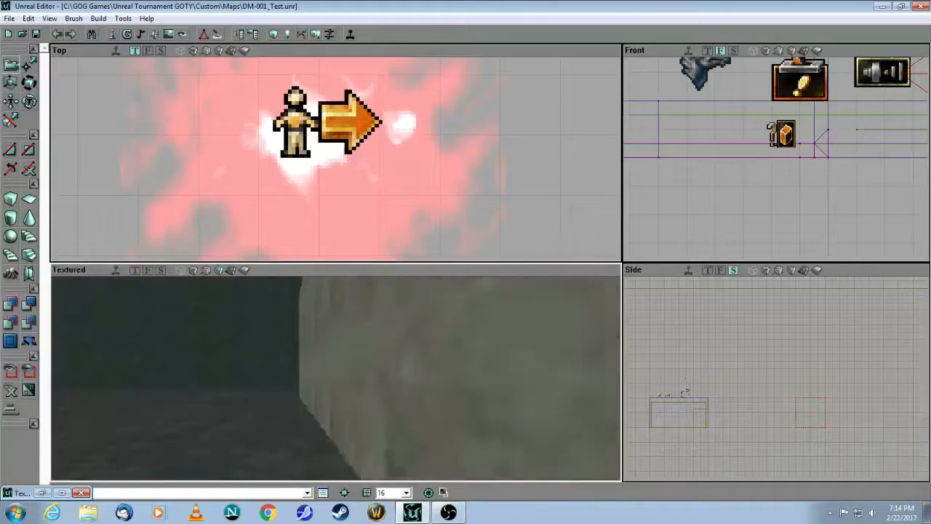
pyautogui.moveTo(227, 291); pyautogui.dragTo(291, 280)
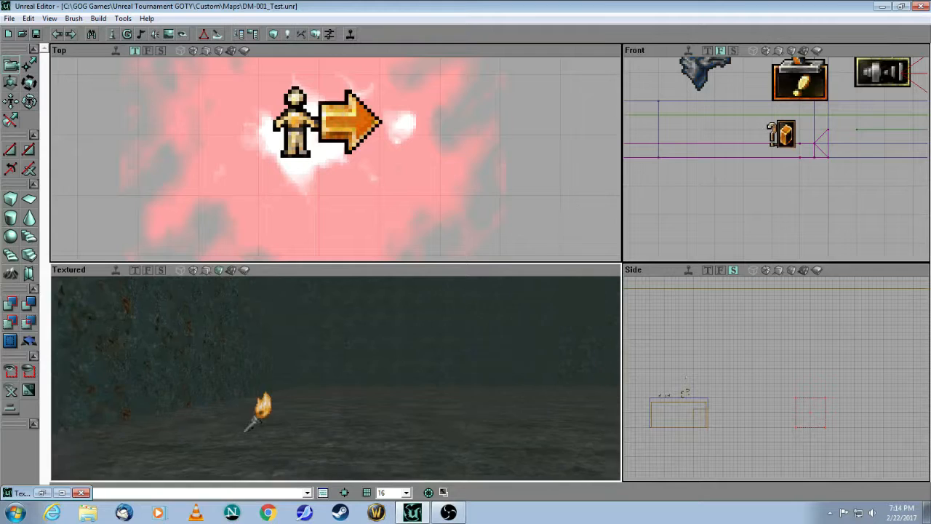
pyautogui.moveTo(291, 363); pyautogui.dragTo(399, 360)
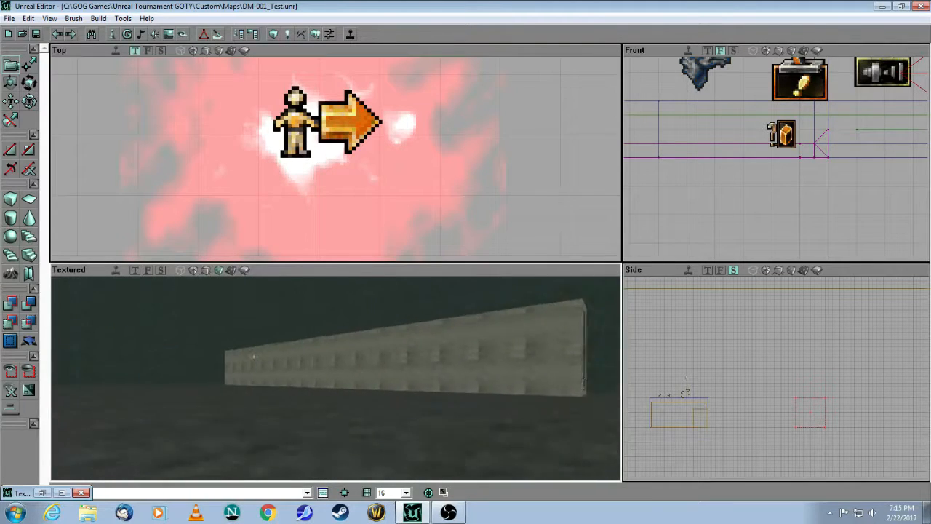
pyautogui.moveTo(398, 384); pyautogui.dragTo(415, 342)
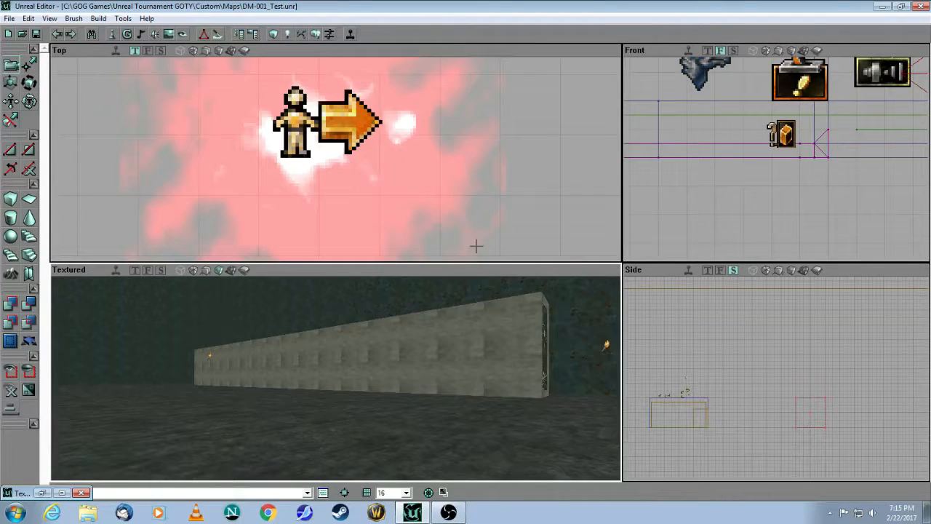
pyautogui.moveTo(502, 340); pyautogui.dragTo(331, 233)
pyautogui.moveTo(412, 362); pyautogui.dragTo(465, 360)
# - Examine the stone room and both teleporters in Dynamic Light mode with real-time preview on, and return the view to Textured mode
pyautogui.click(246, 270)
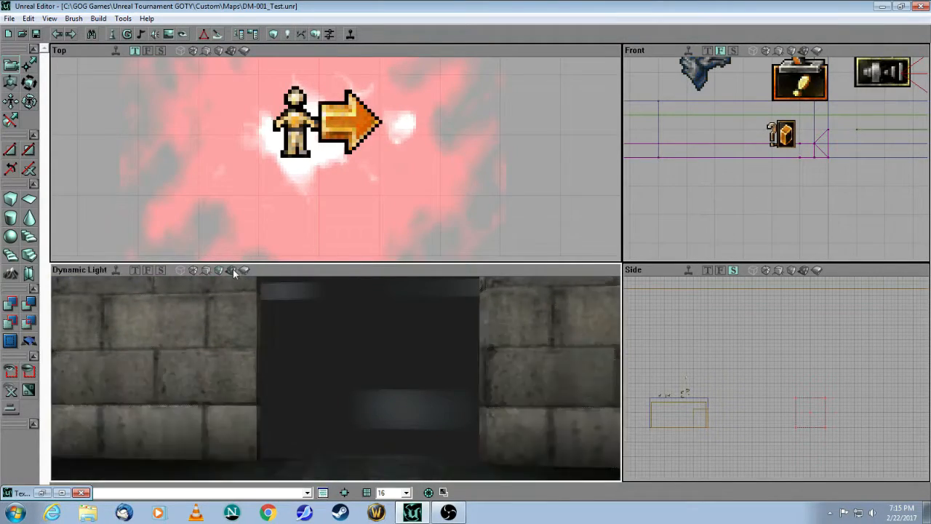
pyautogui.click(114, 270)
pyautogui.moveTo(316, 426); pyautogui.dragTo(315, 396)
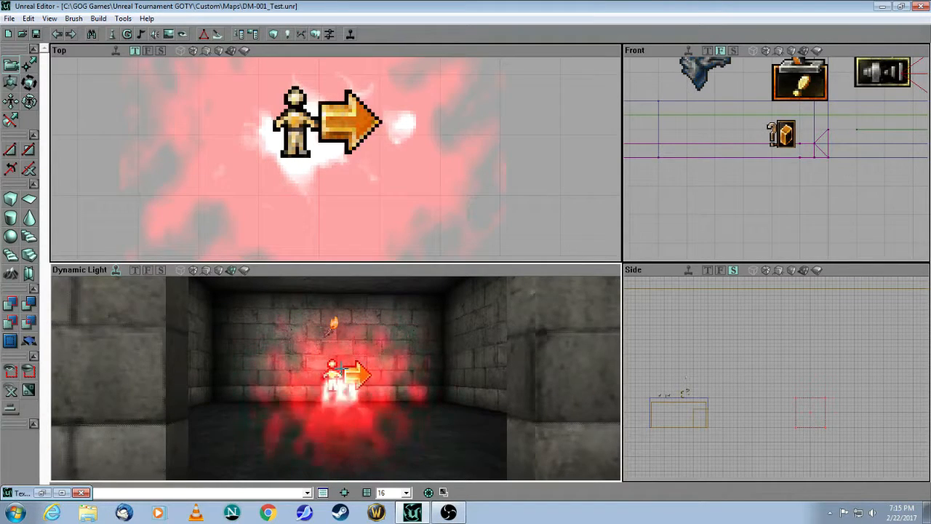
pyautogui.moveTo(388, 347); pyautogui.dragTo(389, 289)
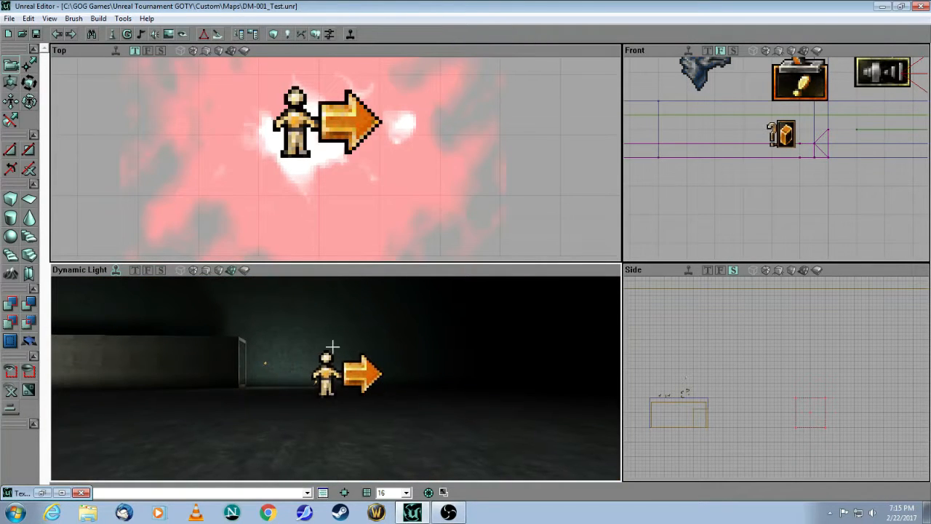
pyautogui.moveTo(369, 335); pyautogui.dragTo(396, 366)
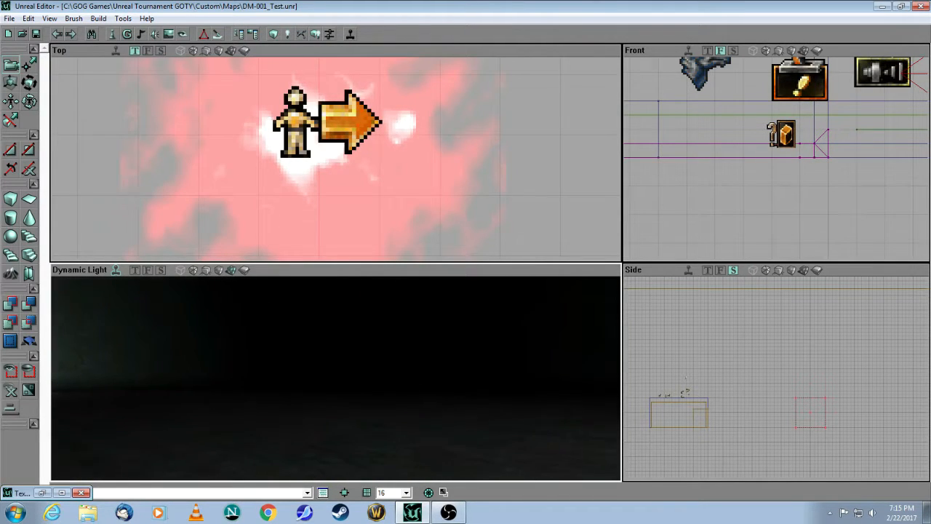
pyautogui.click(218, 271)
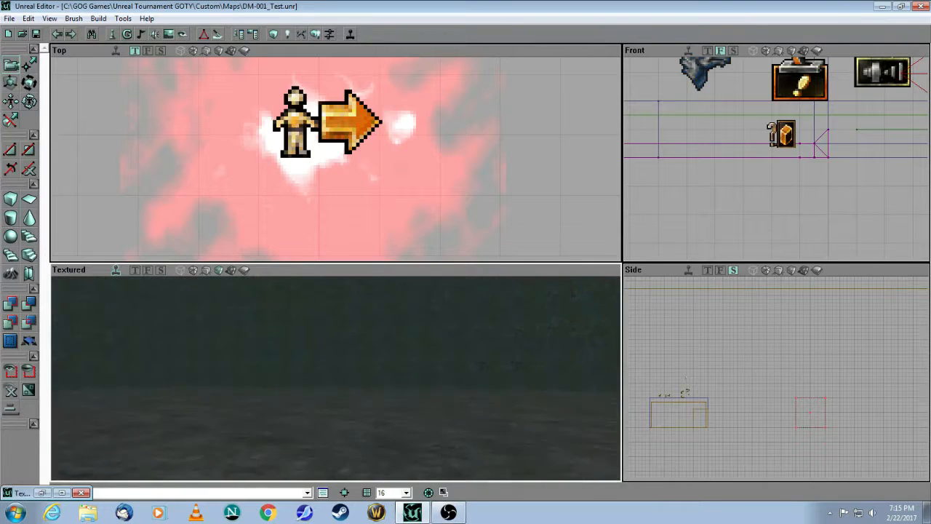
# - Turn off the real-time preview and inspect the ZoneInfo properties of the zone actor within the pink-glowing frames
pyautogui.moveTo(335, 349); pyautogui.dragTo(267, 440)
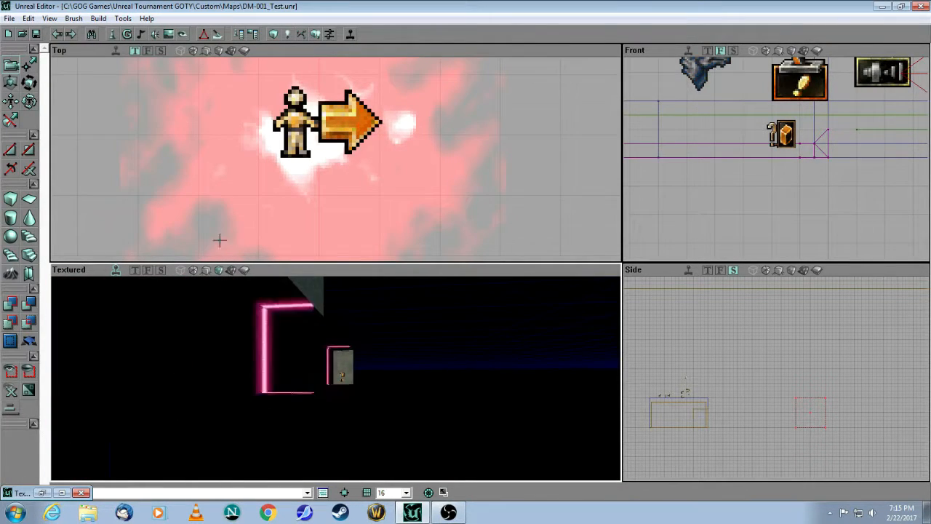
pyautogui.click(116, 272)
pyautogui.moveTo(166, 306); pyautogui.dragTo(190, 349)
pyautogui.moveTo(234, 370); pyautogui.dragTo(237, 360)
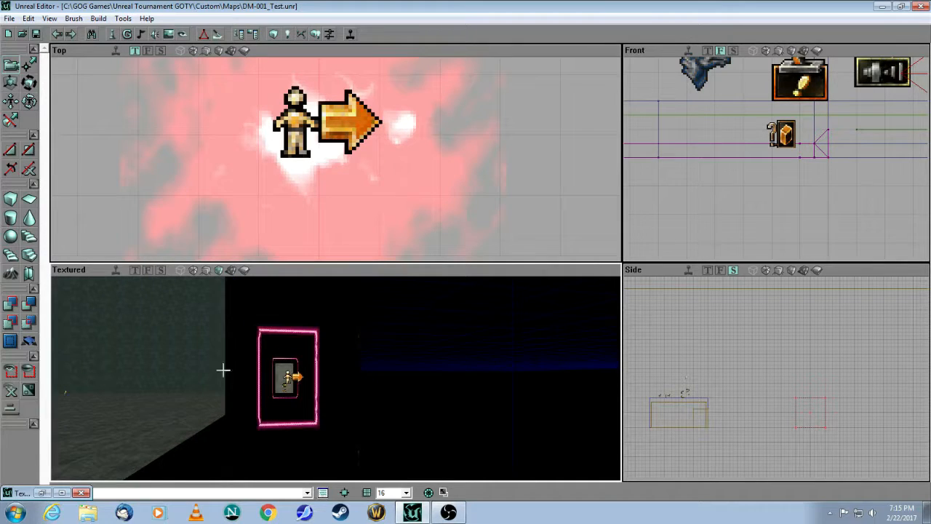
pyautogui.moveTo(425, 368); pyautogui.dragTo(368, 286)
pyautogui.click(339, 387)
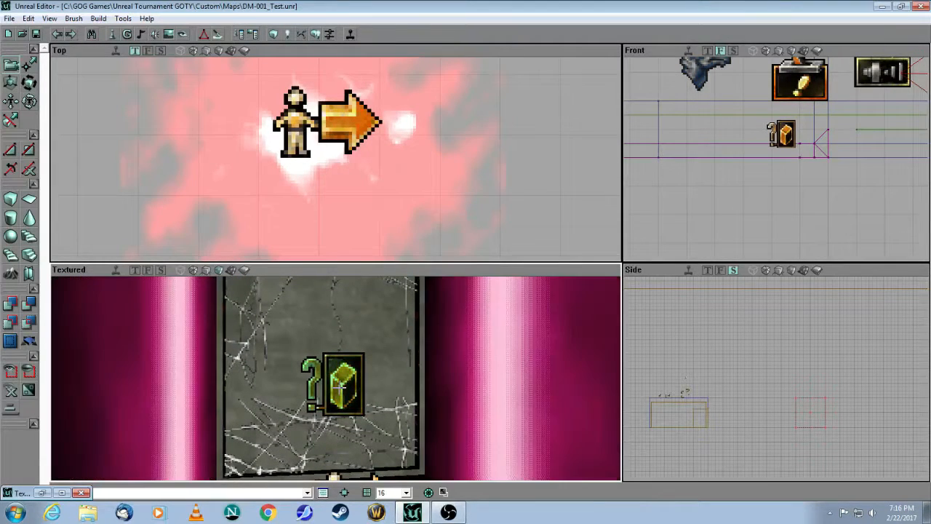
pyautogui.rightClick(342, 170)
pyautogui.click(367, 180)
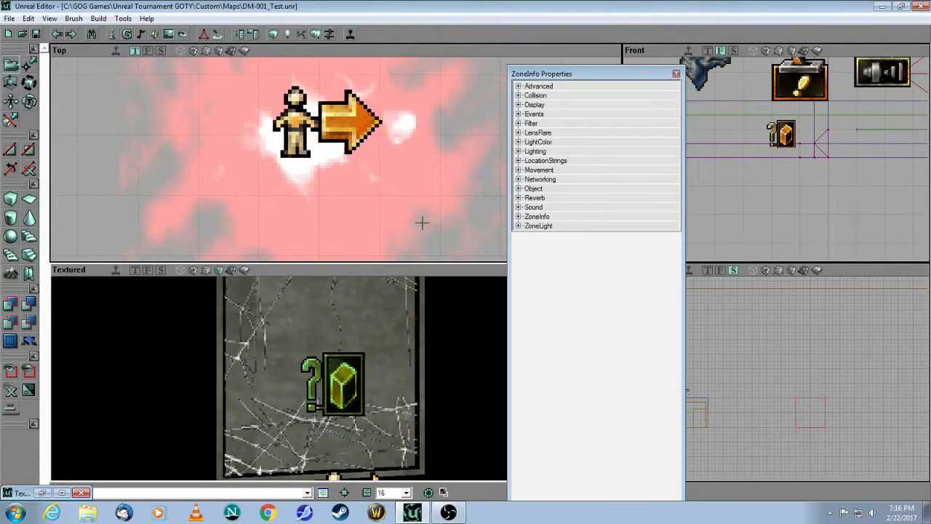
pyautogui.click(518, 217)
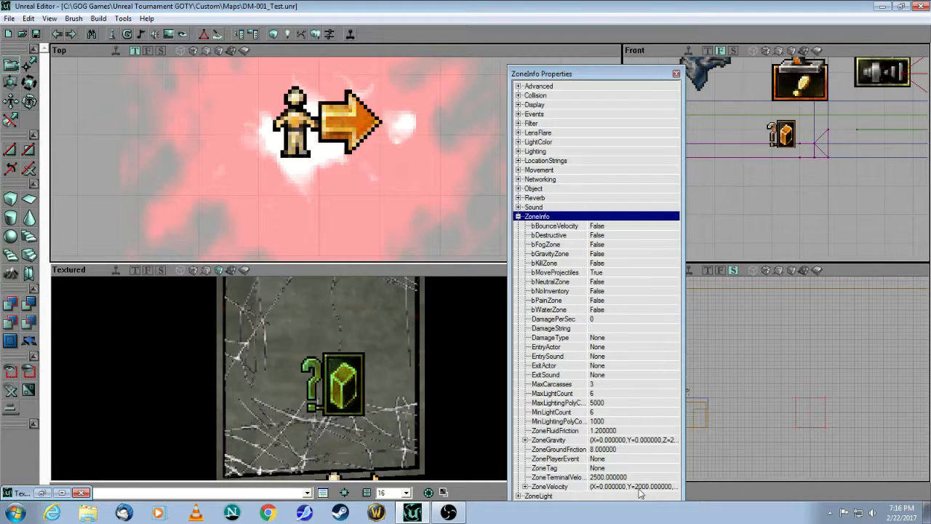
pyautogui.click(675, 74)
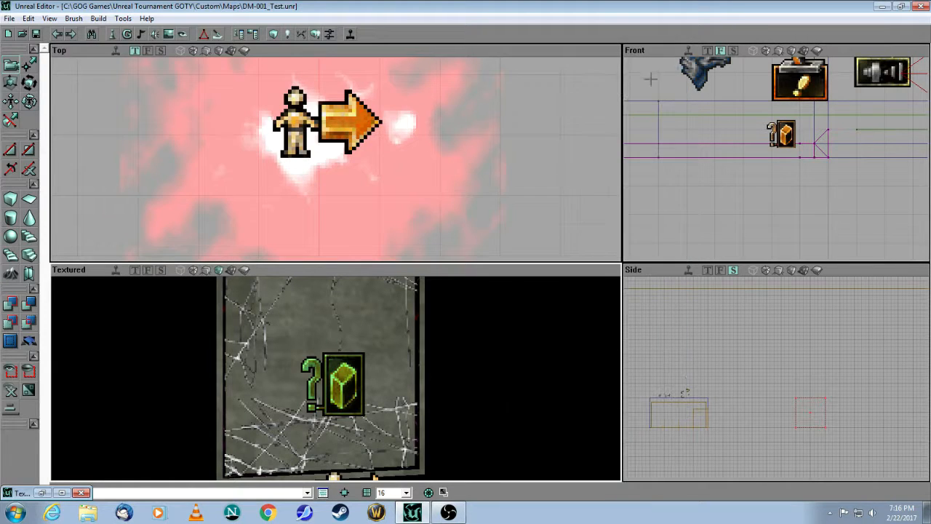
# - Check the Events Tag of the teleporter beside the zone actor at the web-patterned panel
pyautogui.moveTo(393, 320); pyautogui.dragTo(395, 356)
pyautogui.moveTo(394, 319); pyautogui.dragTo(393, 338, button='right')
pyautogui.moveTo(393, 319); pyautogui.dragTo(394, 287)
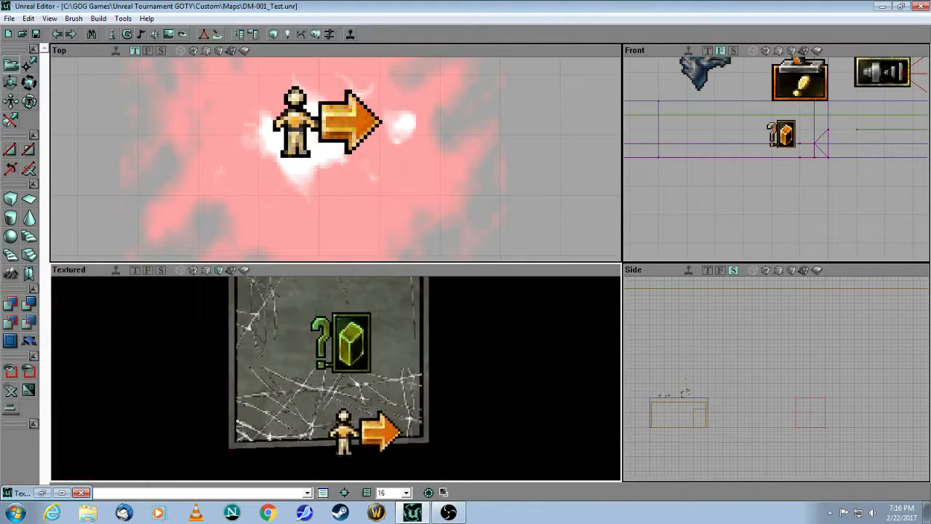
pyautogui.click(343, 429)
pyautogui.rightClick(345, 435)
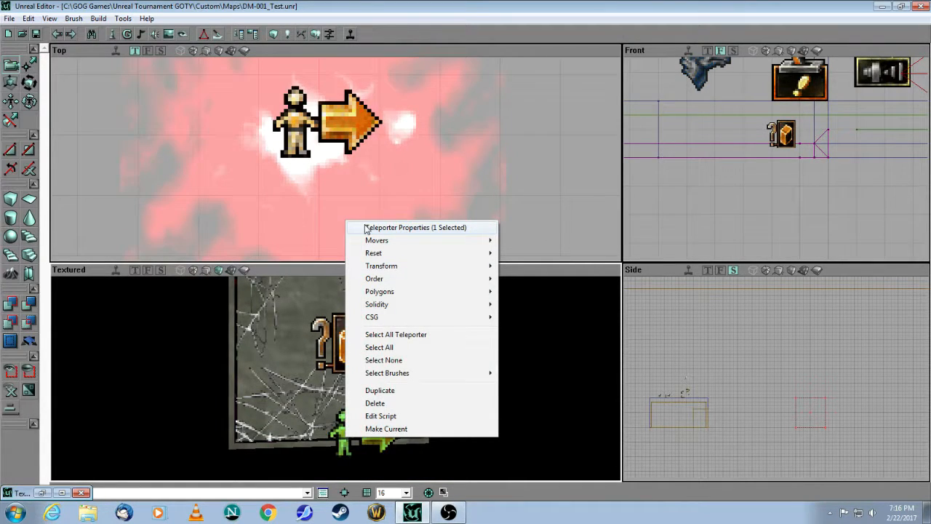
pyautogui.click(397, 228)
pyautogui.click(518, 114)
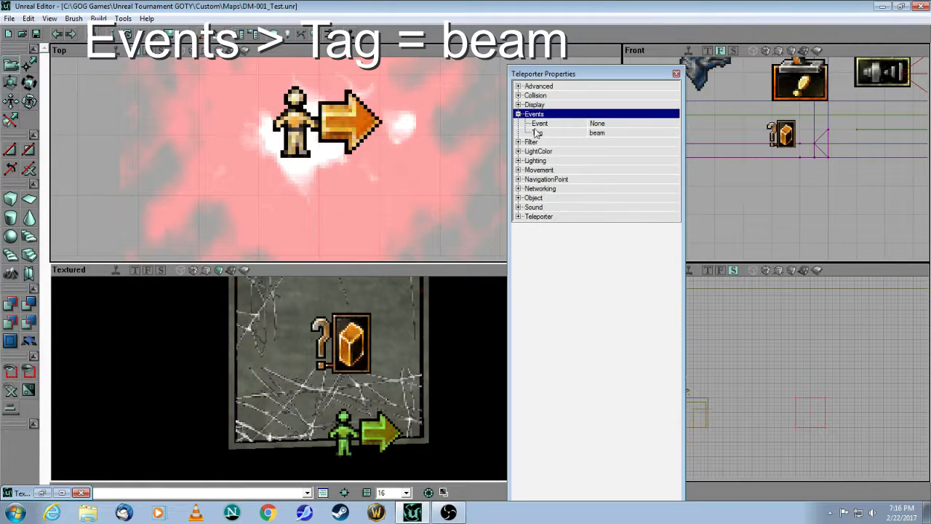
pyautogui.click(616, 133)
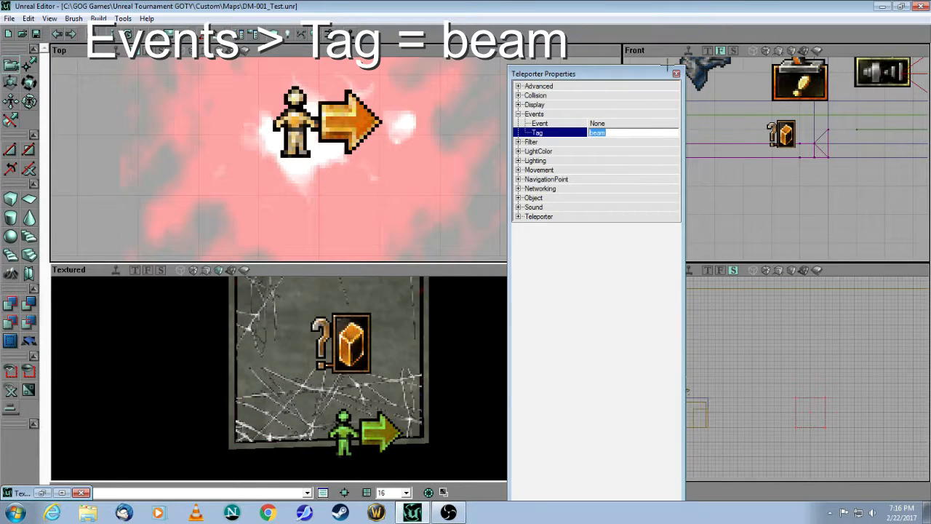
pyautogui.click(676, 75)
# - View the zones around the pink-framed passage in Zone/Portal mode and return the 3D view to Textured mode
pyautogui.moveTo(474, 342); pyautogui.dragTo(472, 320)
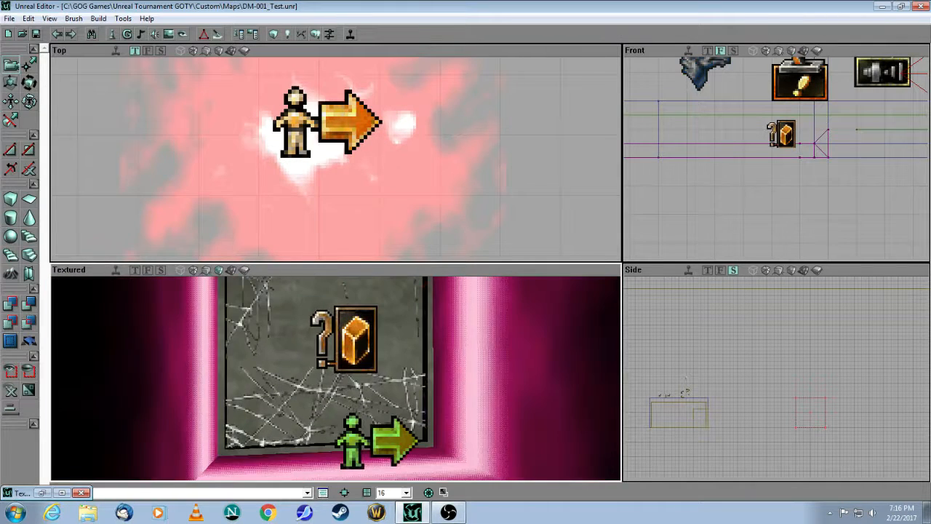
pyautogui.click(245, 270)
pyautogui.moveTo(291, 335); pyautogui.dragTo(261, 372)
pyautogui.moveTo(334, 372); pyautogui.dragTo(372, 331)
pyautogui.click(221, 270)
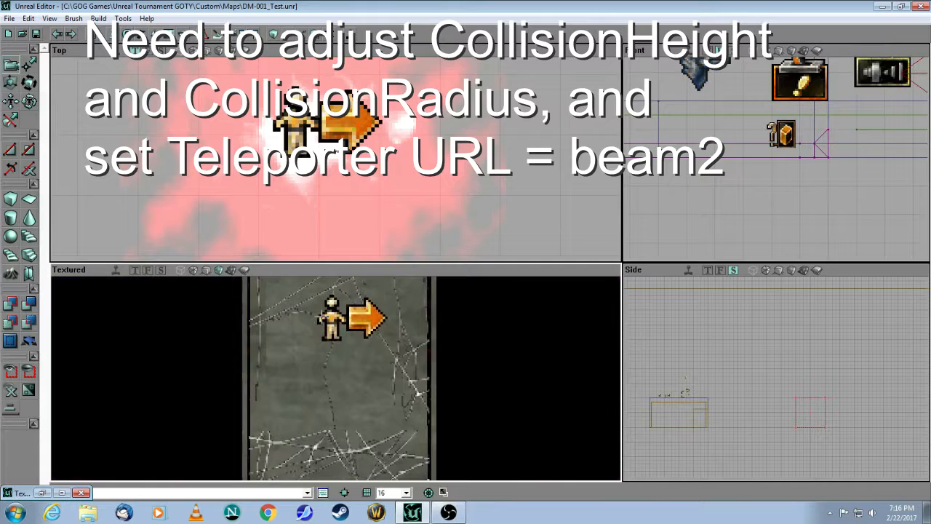
# - Check the Teleporter URL value of the teleporter beside the web-patterned panel
pyautogui.click(327, 316)
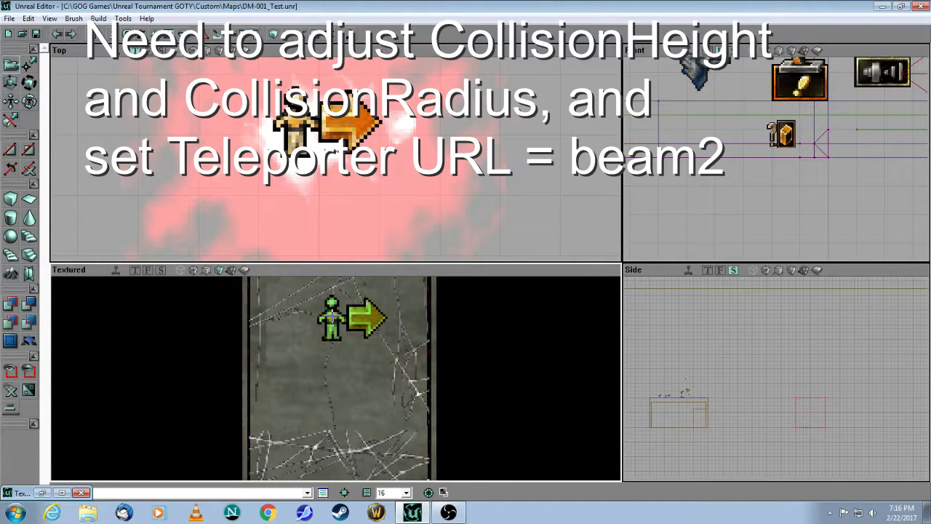
pyautogui.rightClick(331, 316)
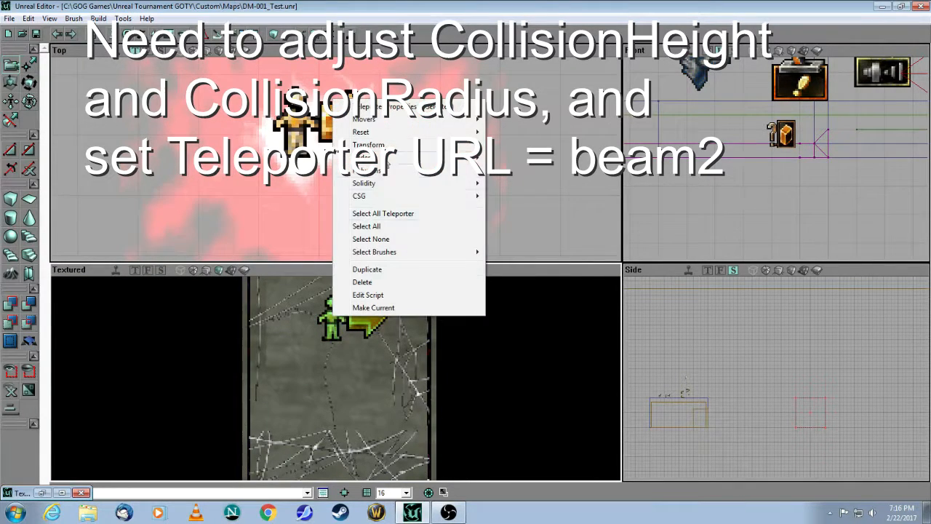
pyautogui.click(378, 107)
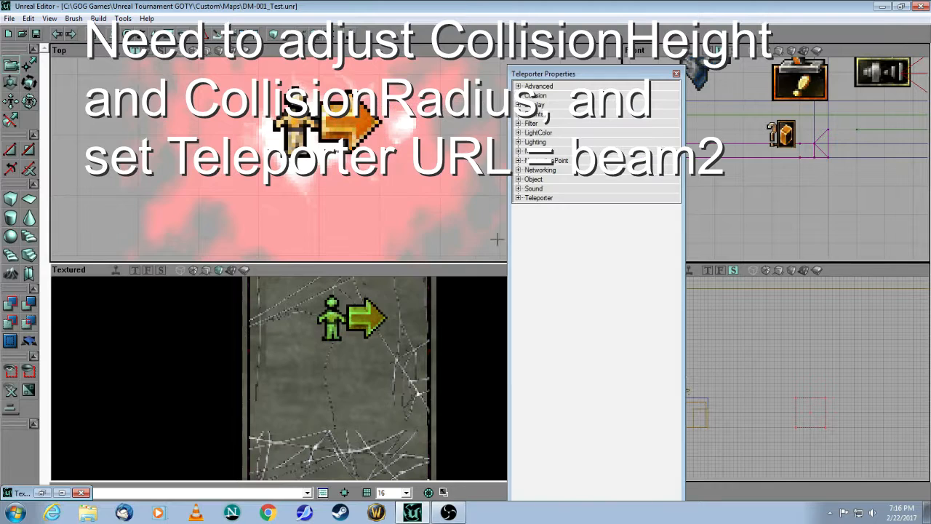
pyautogui.click(518, 198)
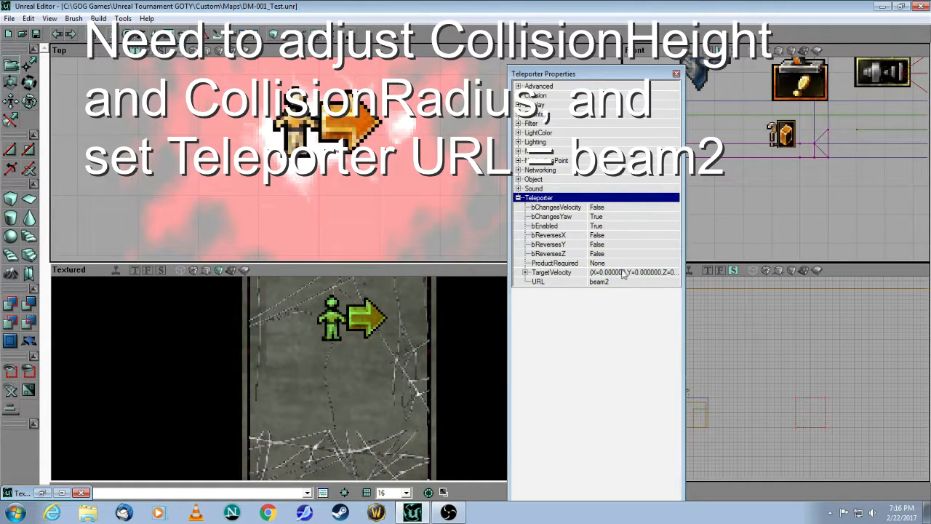
pyautogui.click(677, 74)
# - Check the Events Tag of the destination teleporter standing on the open floor outside the stone room
pyautogui.moveTo(453, 341); pyautogui.dragTo(501, 444)
pyautogui.moveTo(334, 407); pyautogui.dragTo(586, 371)
pyautogui.moveTo(459, 436); pyautogui.dragTo(459, 348)
pyautogui.rightClick(393, 387)
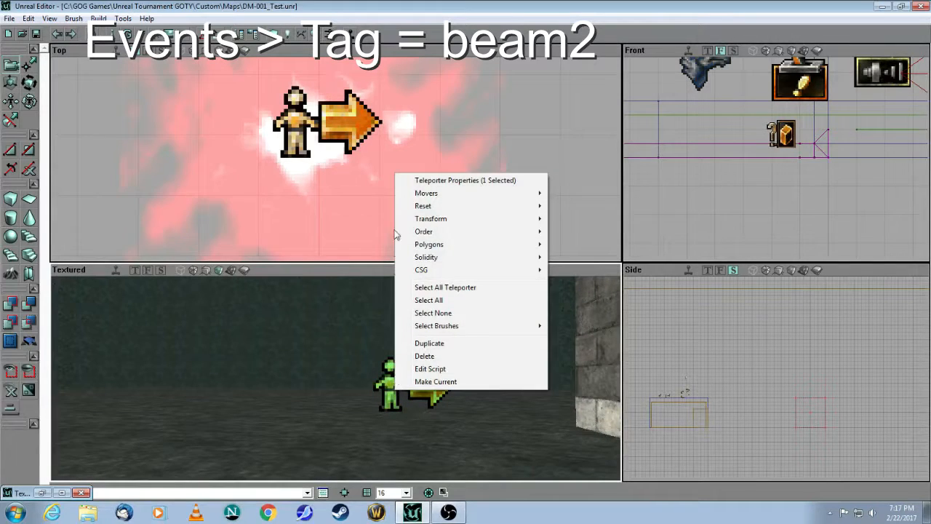
pyautogui.click(412, 181)
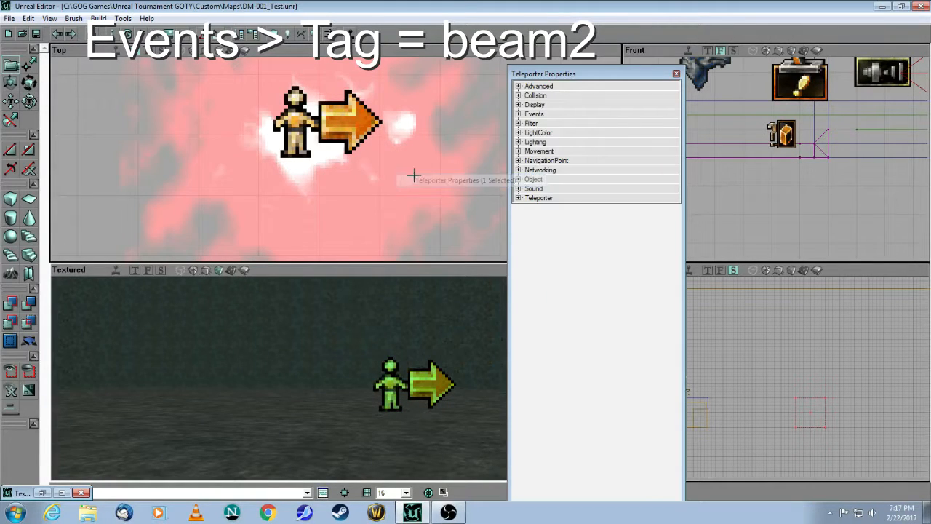
pyautogui.click(518, 114)
pyautogui.click(616, 134)
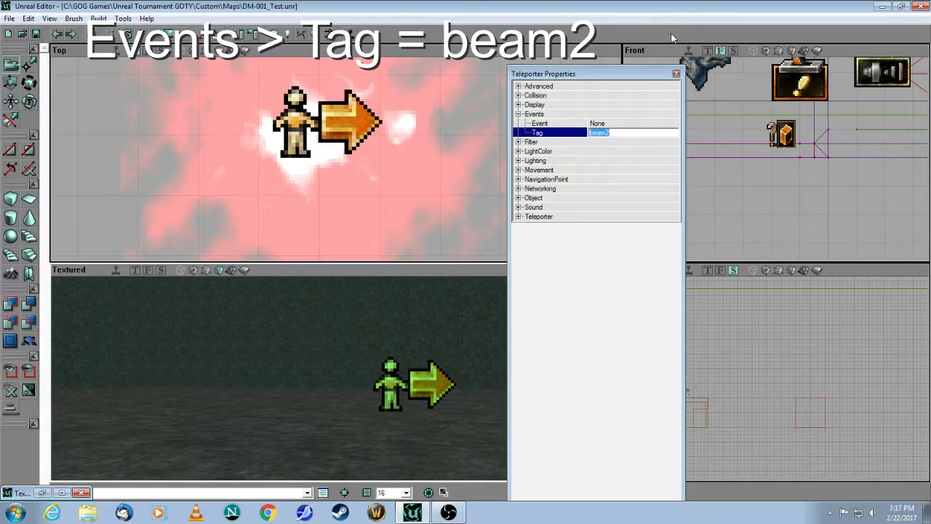
pyautogui.click(676, 74)
# - Turn on real-time preview in the 3D view and examine the red-glowing teleporter in the stone room and its destination teleporter
pyautogui.moveTo(486, 378); pyautogui.dragTo(593, 356)
pyautogui.moveTo(272, 318); pyautogui.dragTo(267, 318)
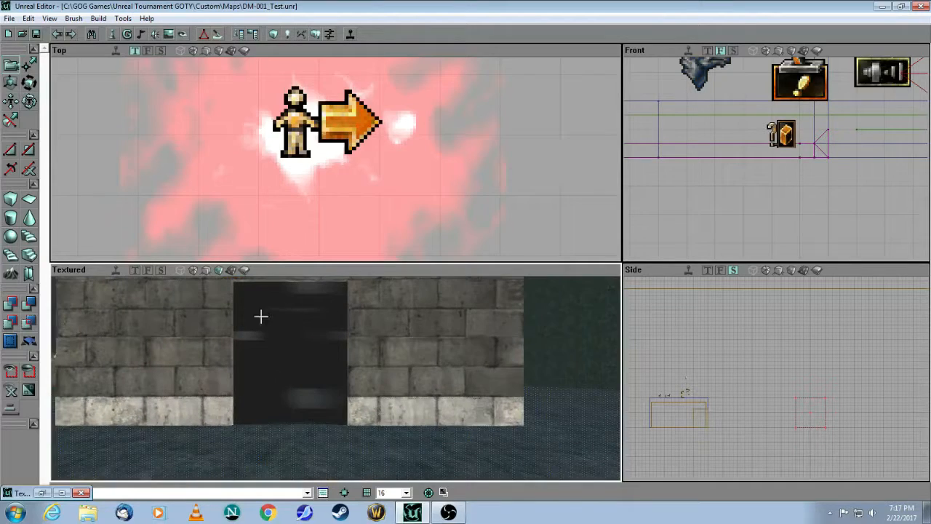
pyautogui.click(117, 270)
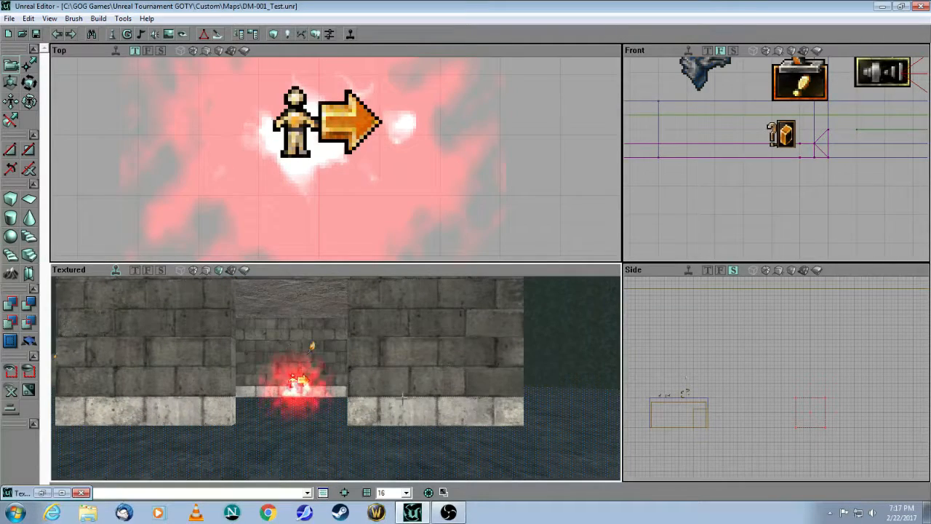
pyautogui.moveTo(174, 284); pyautogui.dragTo(164, 255)
pyautogui.moveTo(395, 422); pyautogui.dragTo(397, 399)
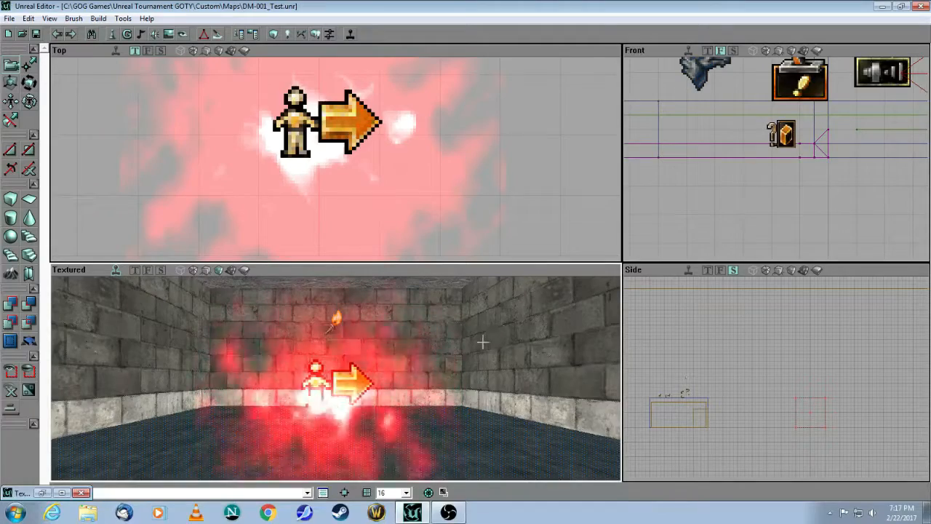
pyautogui.moveTo(504, 332); pyautogui.dragTo(502, 376)
pyautogui.moveTo(359, 396); pyautogui.dragTo(360, 362)
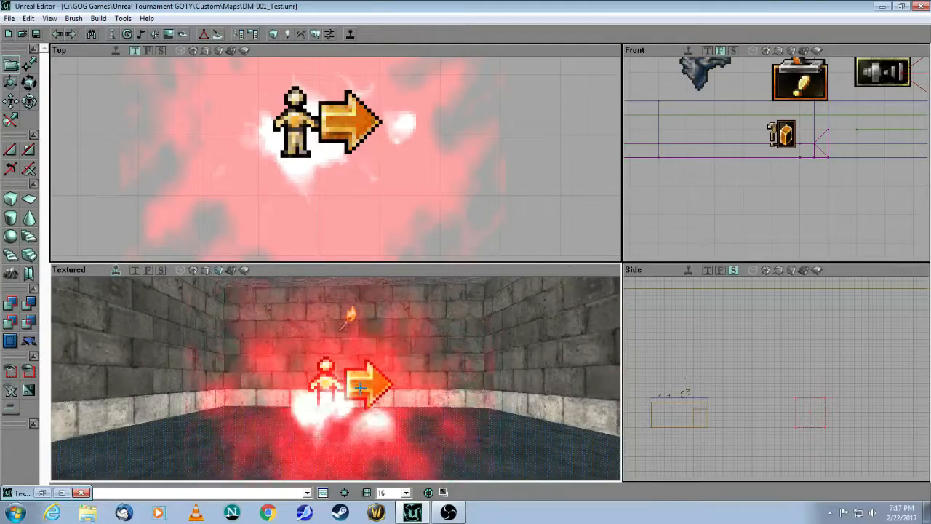
pyautogui.moveTo(367, 381); pyautogui.dragTo(367, 309)
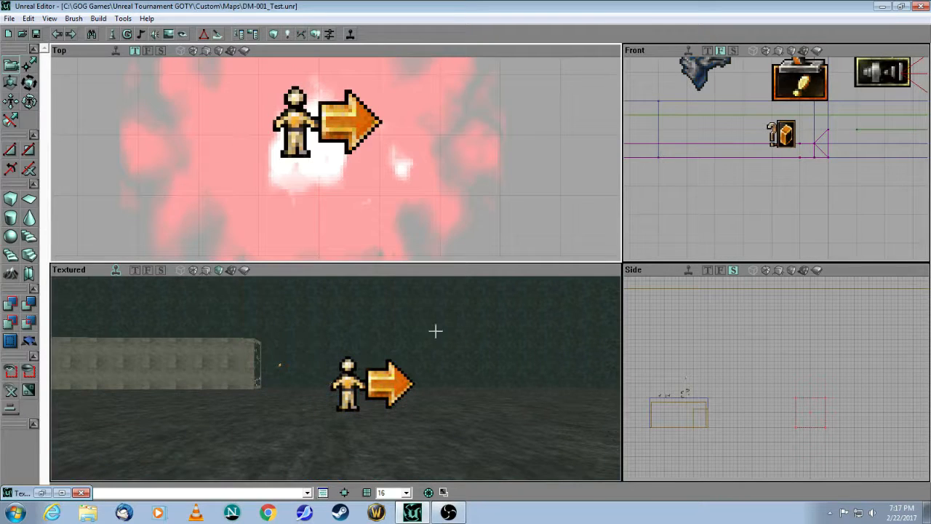
# - Play-test the map and view the red glowing teleporter in the stone room's doorway from several angles
pyautogui.click(315, 34)
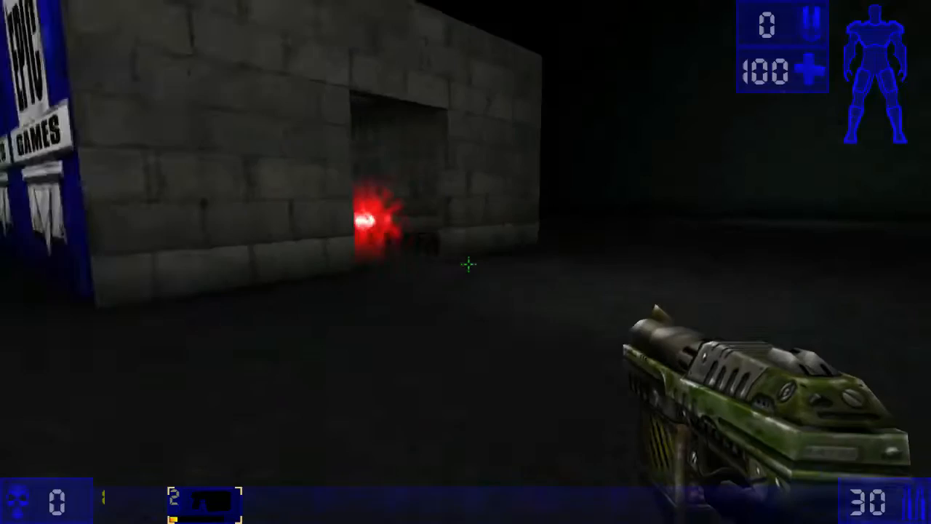
pyautogui.press('Up')
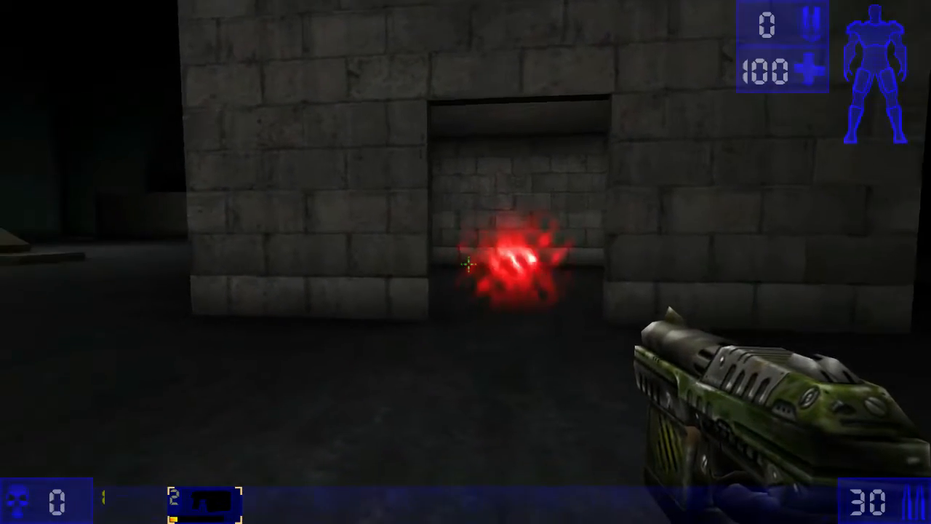
pyautogui.press('w')
pyautogui.press('s')
pyautogui.press('s')
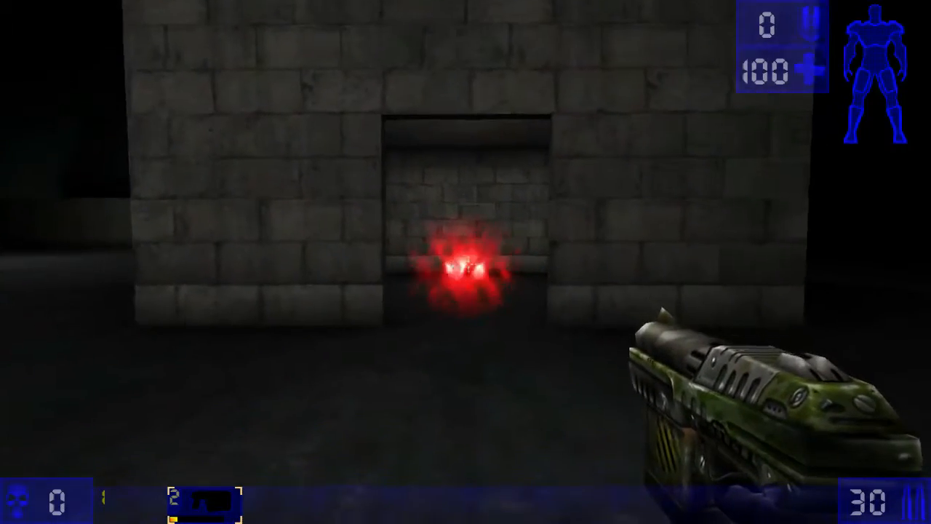
pyautogui.press('w')
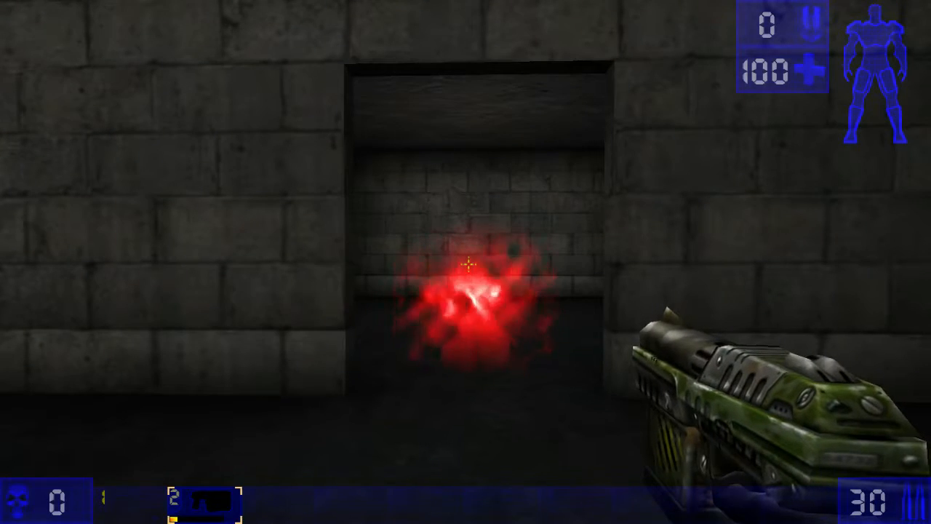
pyautogui.press('d')
pyautogui.press('d')
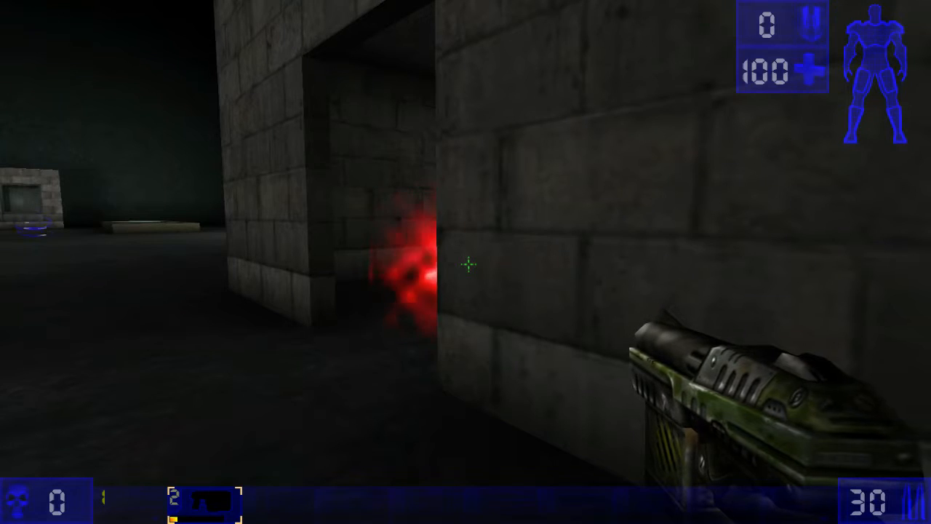
pyautogui.press('a')
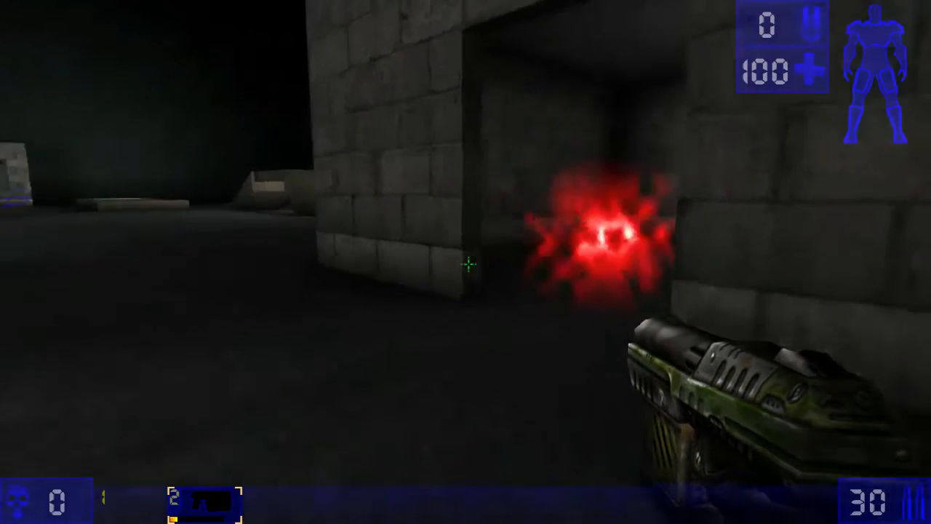
pyautogui.press('w')
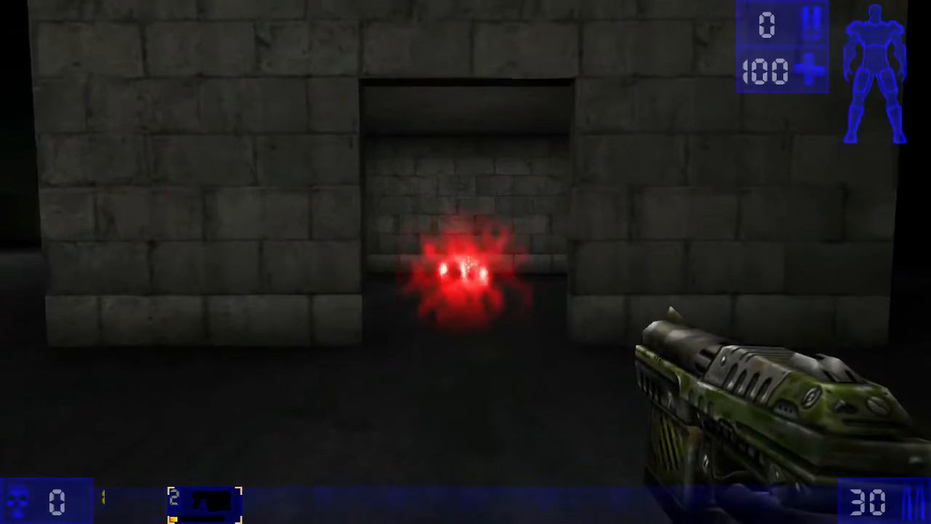
# - Walk into the red glow in the stone room to test the teleporter, return to the room and test it a second time
pyautogui.press('s')
pyautogui.press('w')
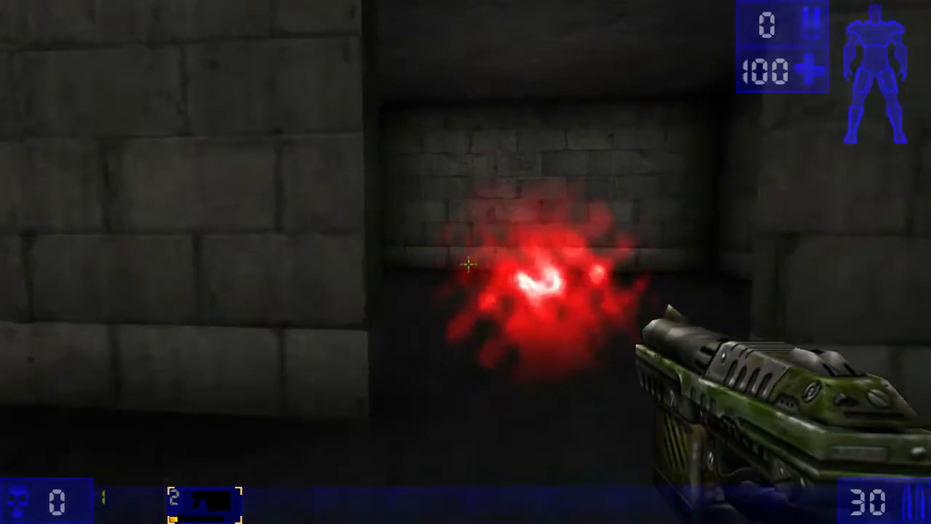
pyautogui.press('w')
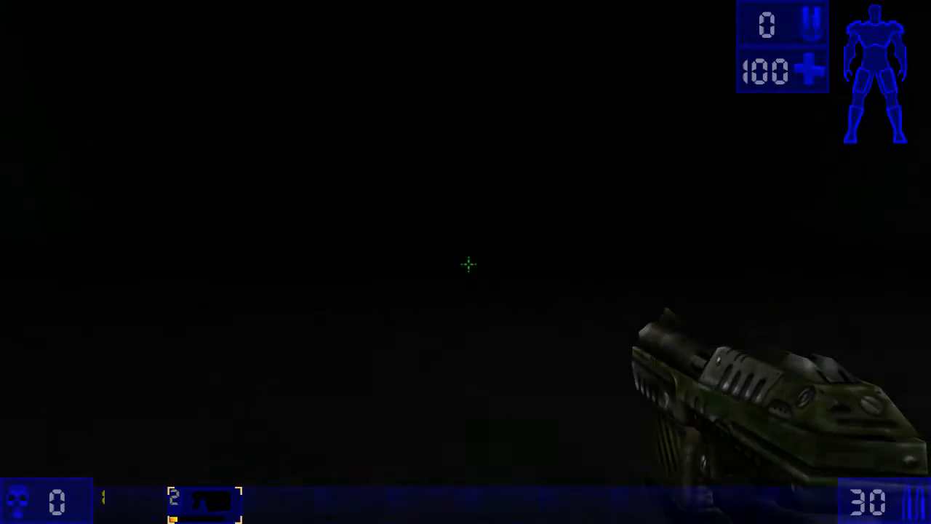
pyautogui.press('w')
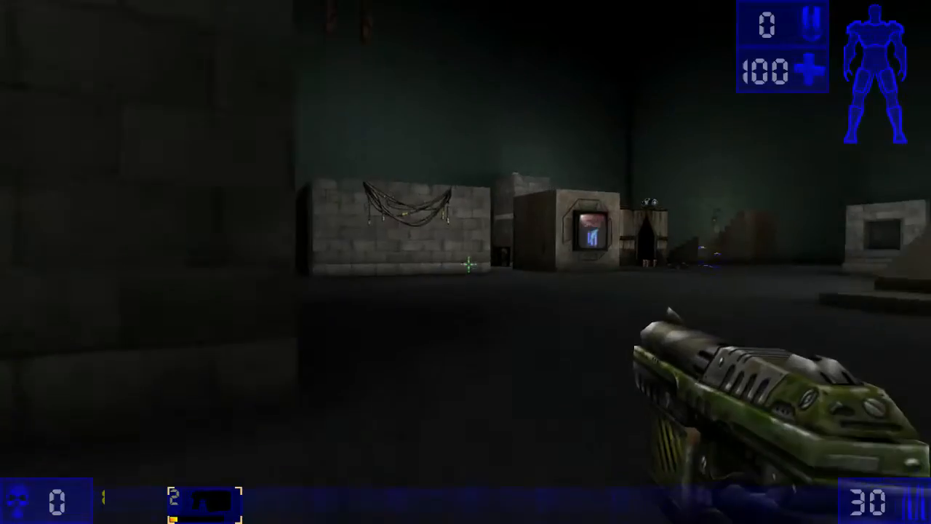
pyautogui.press('w')
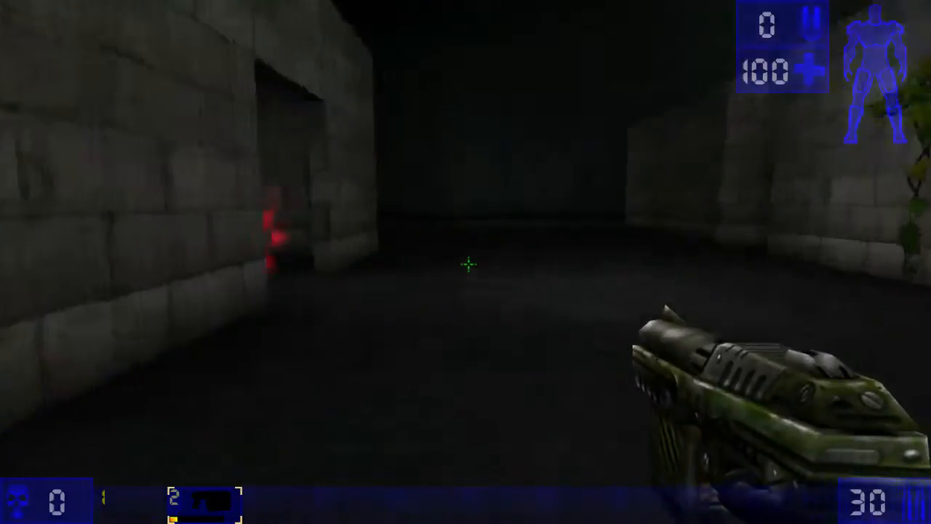
pyautogui.press('w')
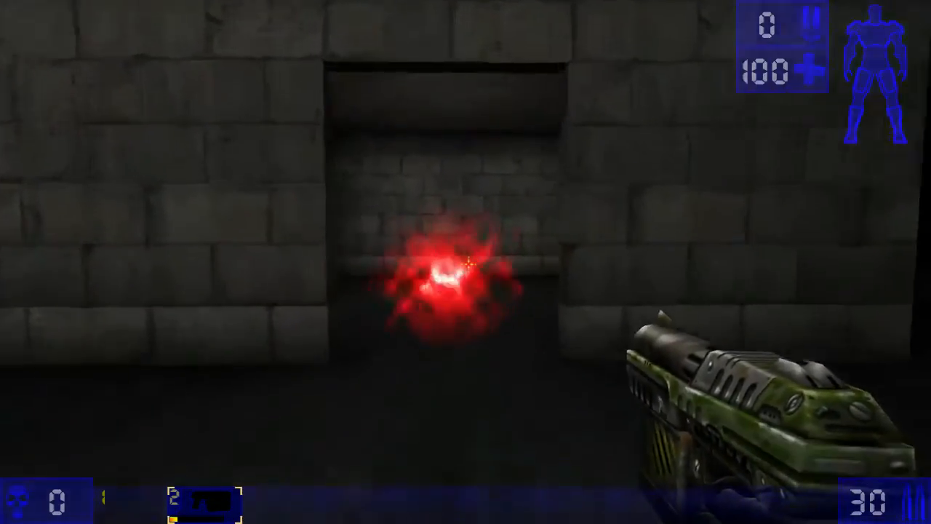
pyautogui.press('w')
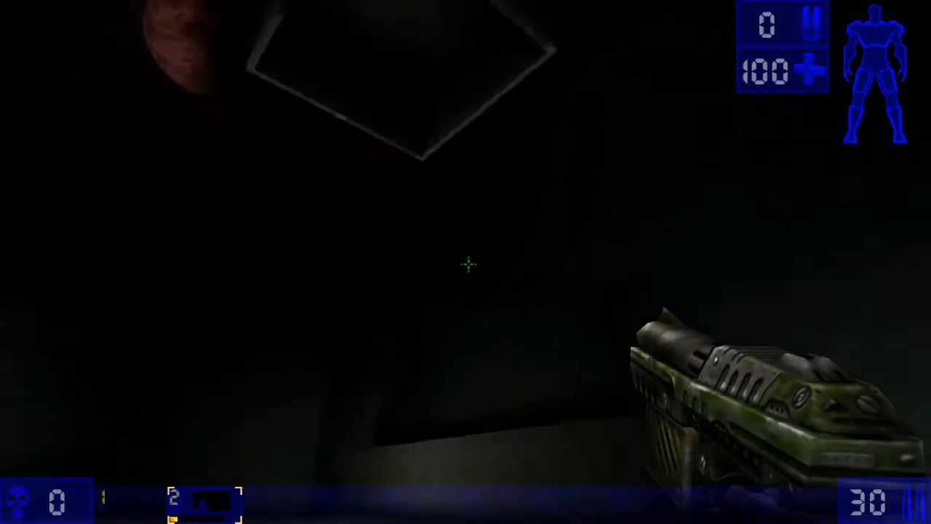
pyautogui.press('w')
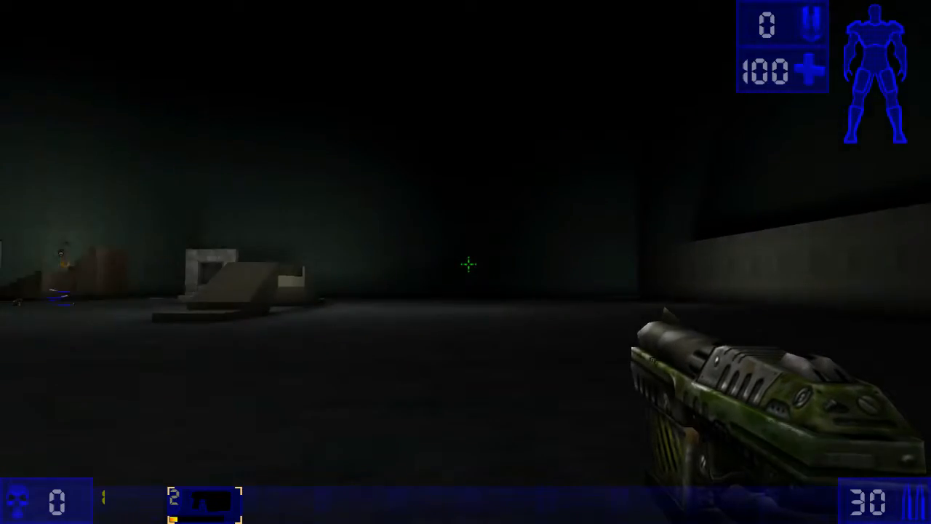
pyautogui.press('w')
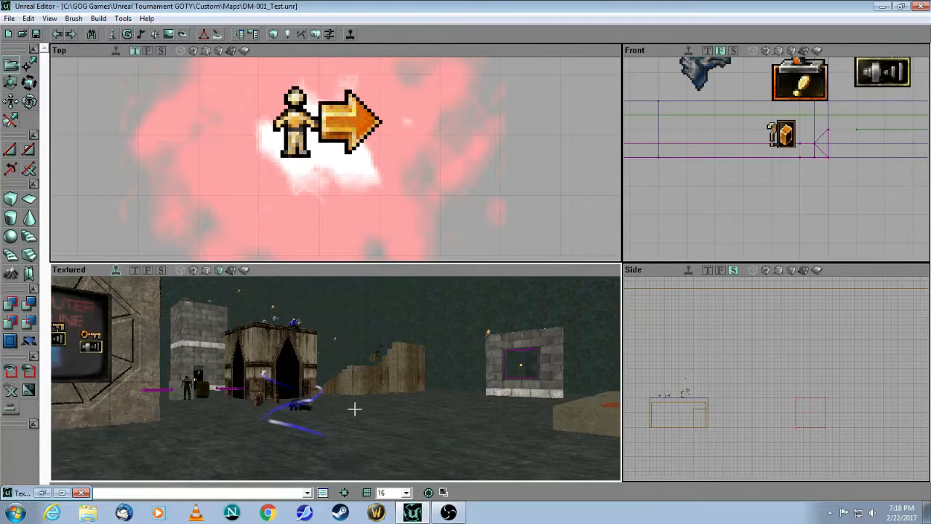
# - Compare the actor types of the blue spiral teleporter and the teleporter inside the red glow
pyautogui.moveTo(341, 414); pyautogui.dragTo(325, 396)
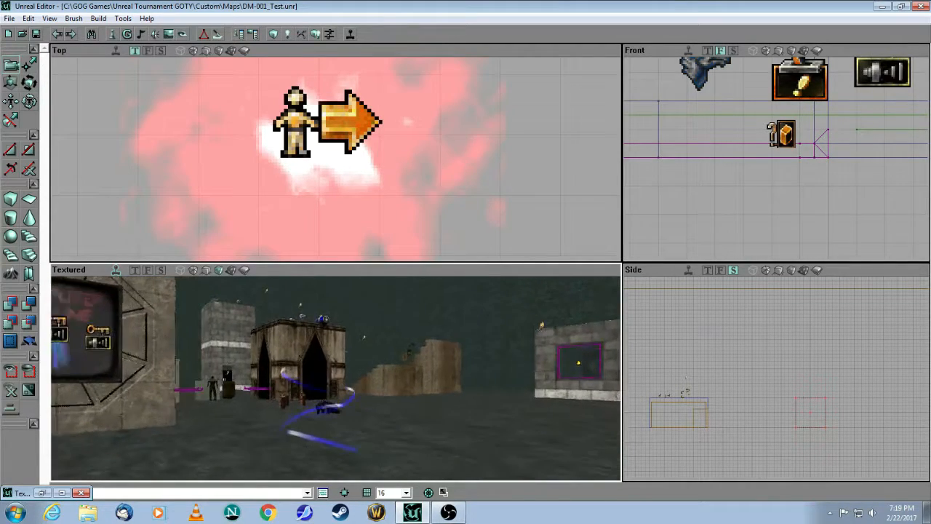
pyautogui.rightClick(325, 443)
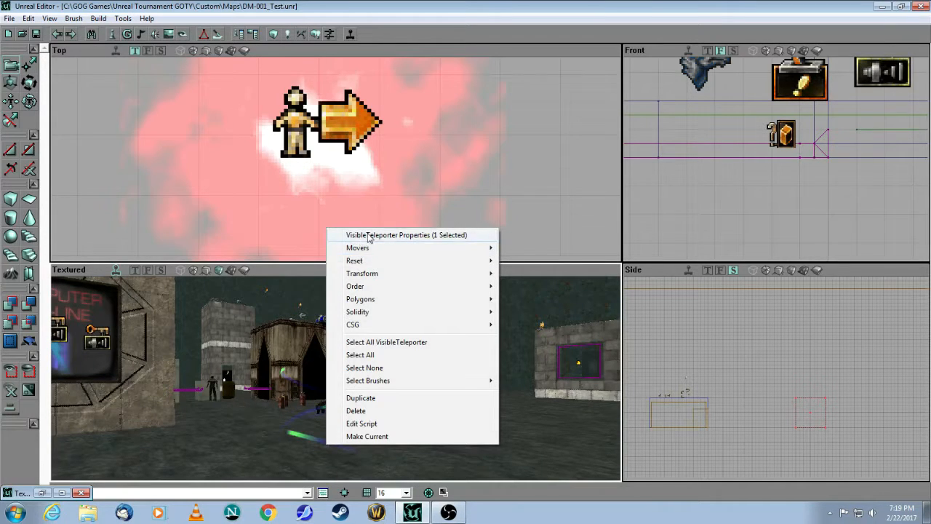
pyautogui.click(511, 357)
pyautogui.moveTo(468, 361); pyautogui.dragTo(453, 383)
pyautogui.rightClick(337, 129)
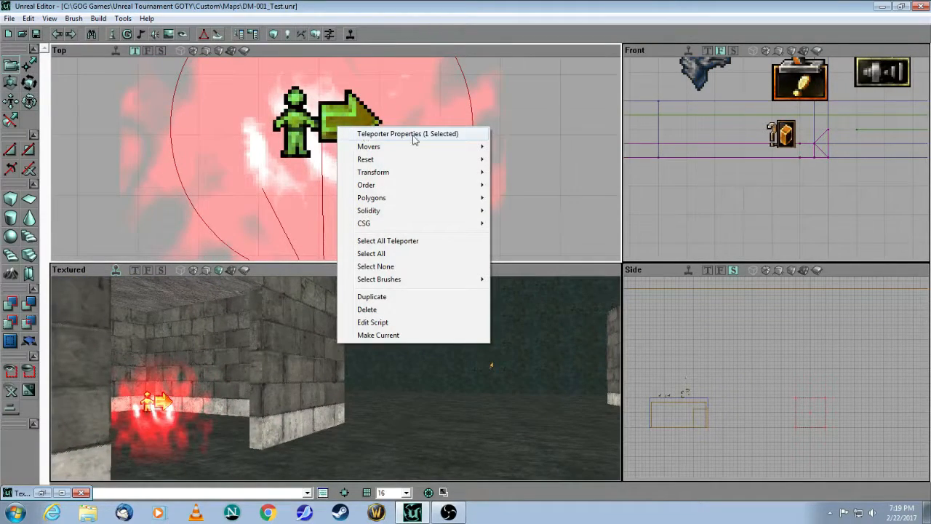
pyautogui.click(560, 139)
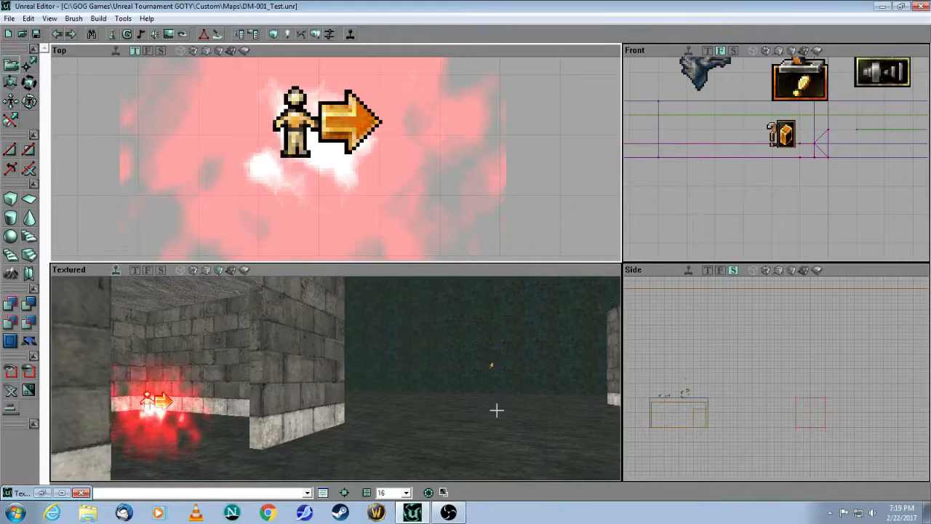